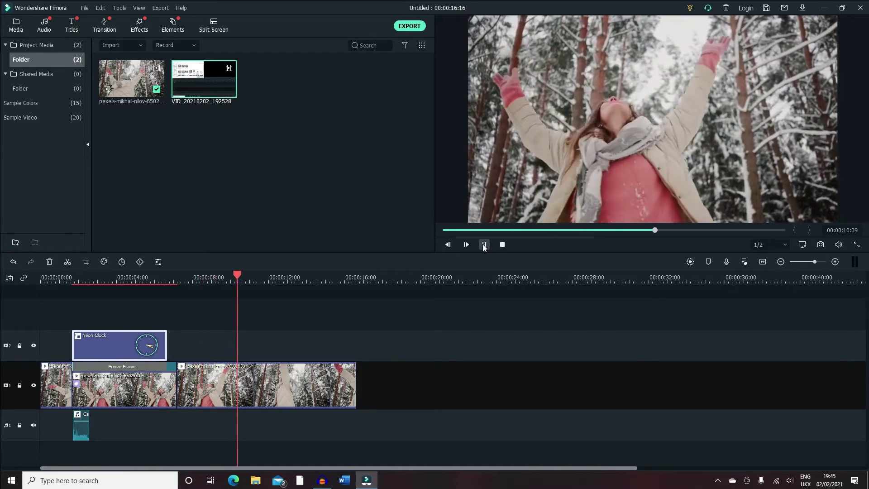
# Pause playback and reverse the last clip on the video track, after the freeze frame.
pyautogui.click(483, 247)
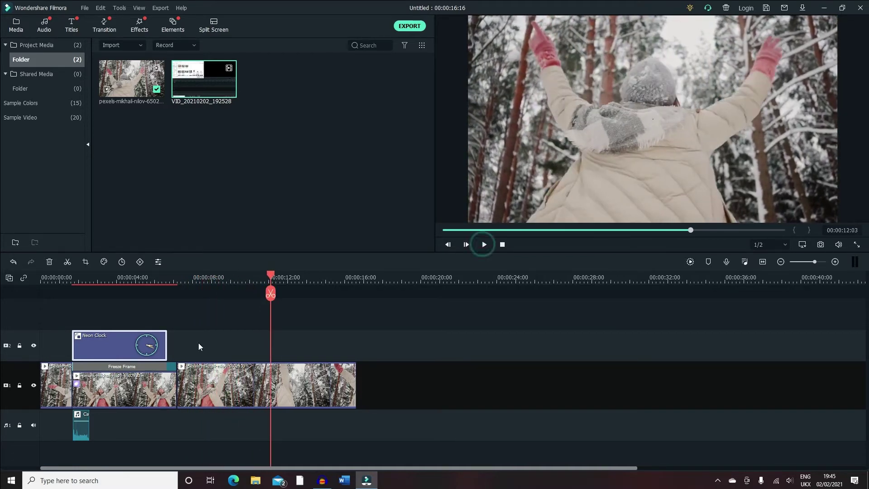
pyautogui.rightClick(250, 383)
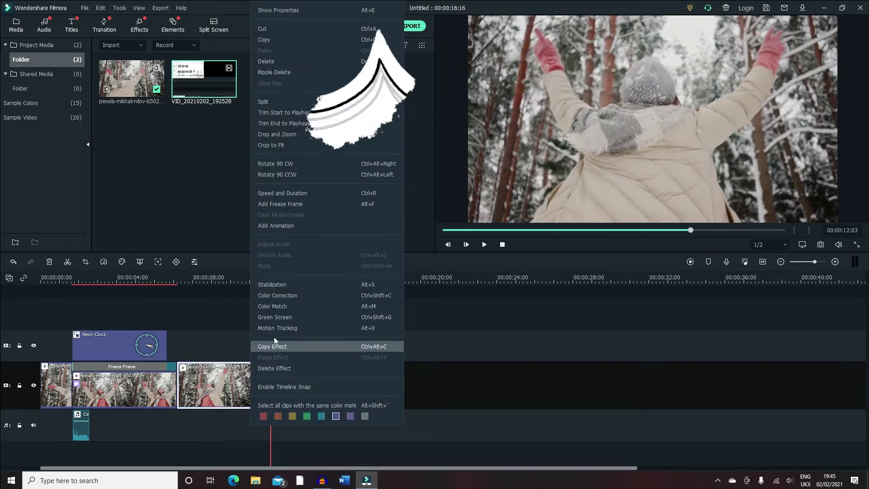
pyautogui.click(105, 262)
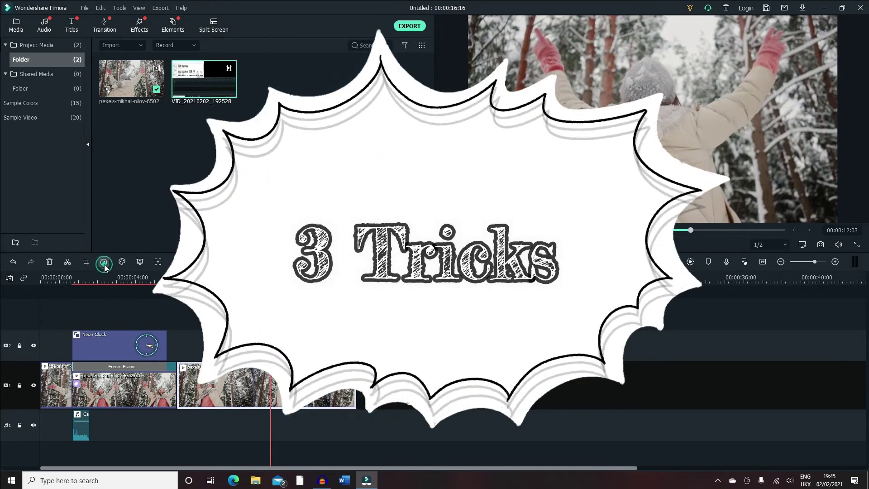
pyautogui.click(105, 261)
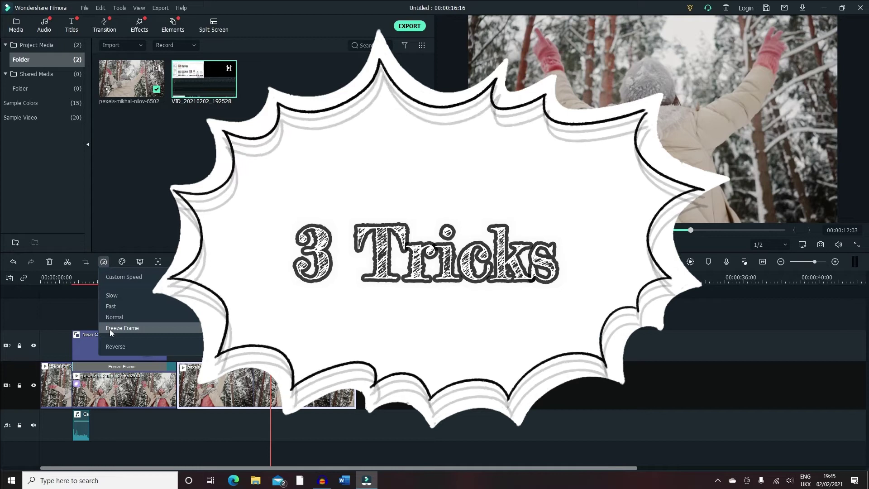
pyautogui.click(115, 346)
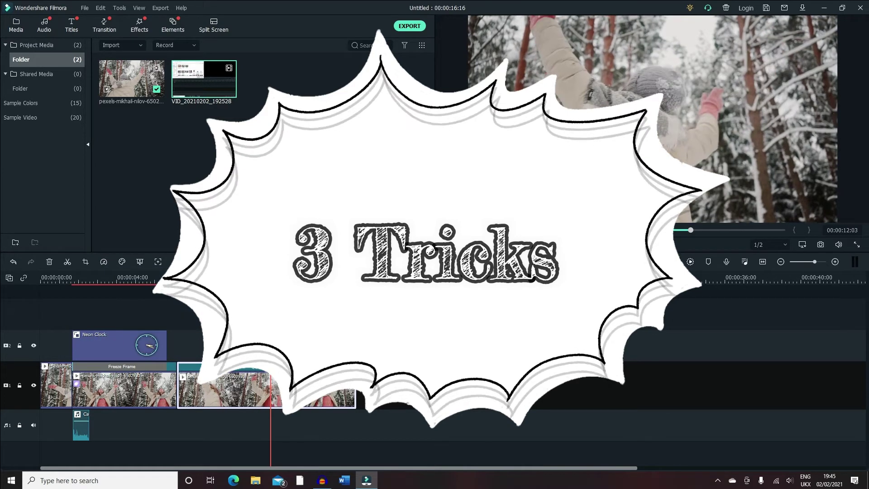
# Play the edited sequence from its beginning to check the reversed last clip.
pyautogui.click(484, 244)
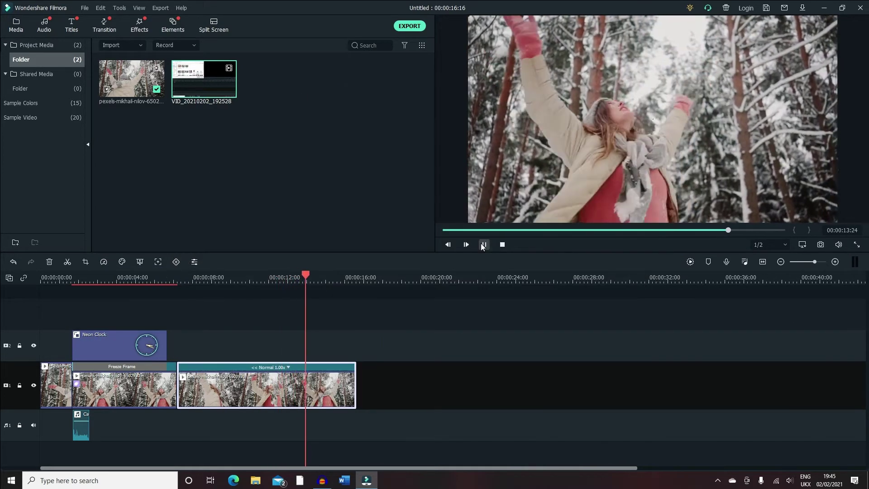
pyautogui.press('space')
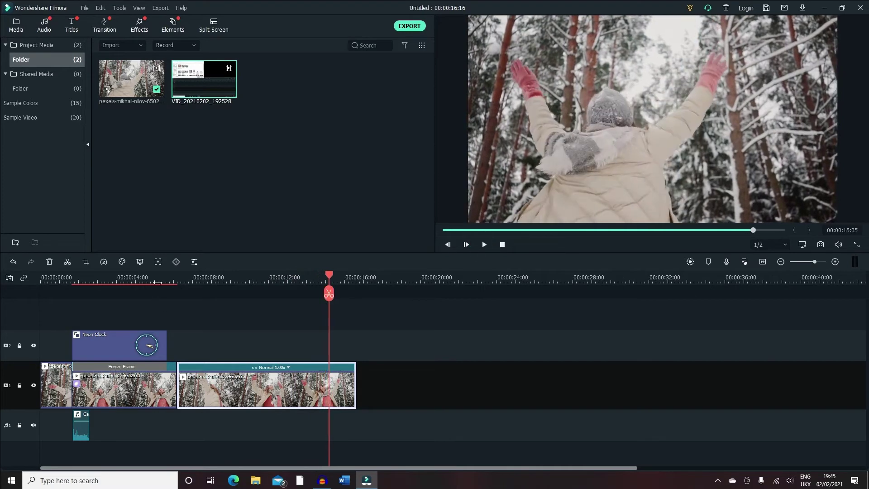
pyautogui.press('Home')
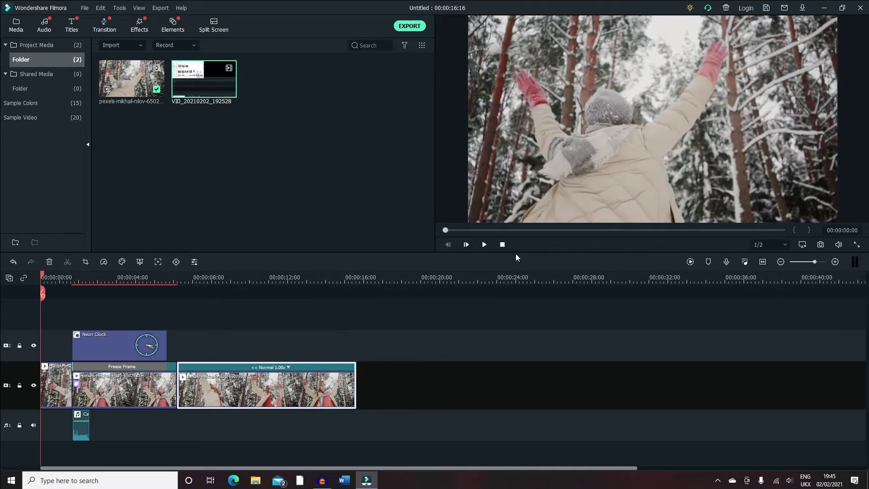
pyautogui.click(484, 245)
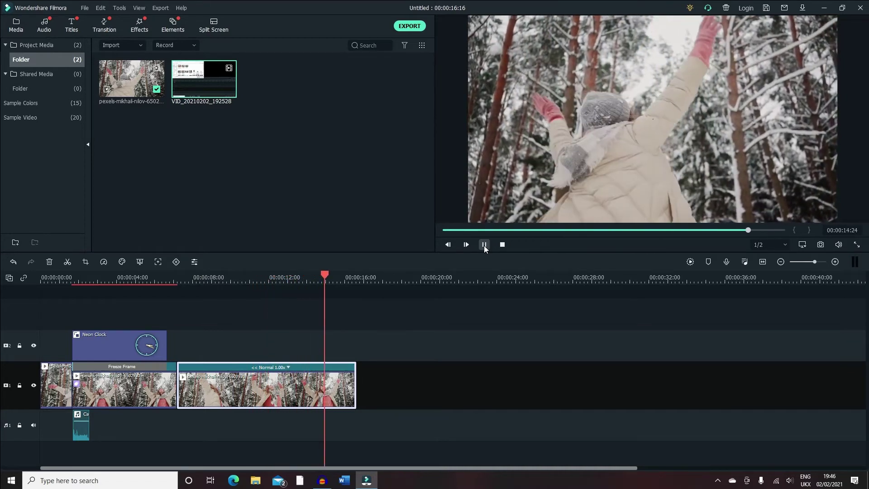
pyautogui.click(484, 245)
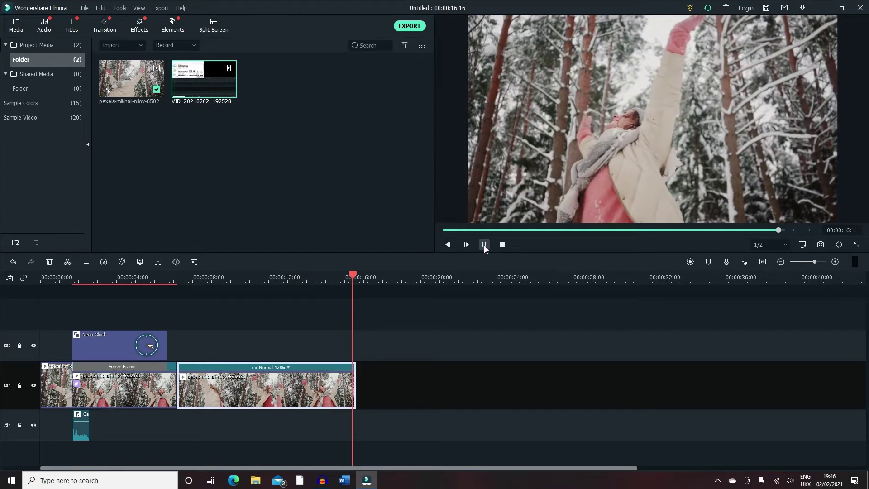
# Preview the sequence with the freeze frame and the Neon Clock overlay, pausing at 00:00:12:03.
pyautogui.click(484, 244)
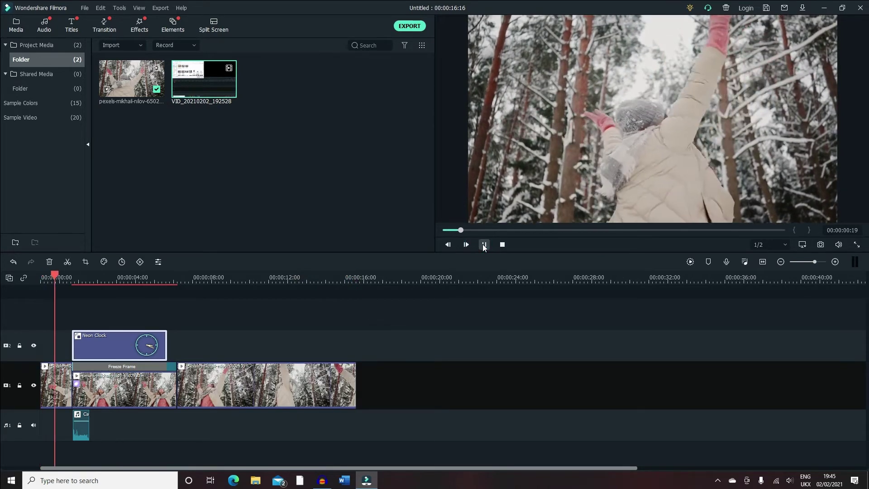
pyautogui.click(483, 244)
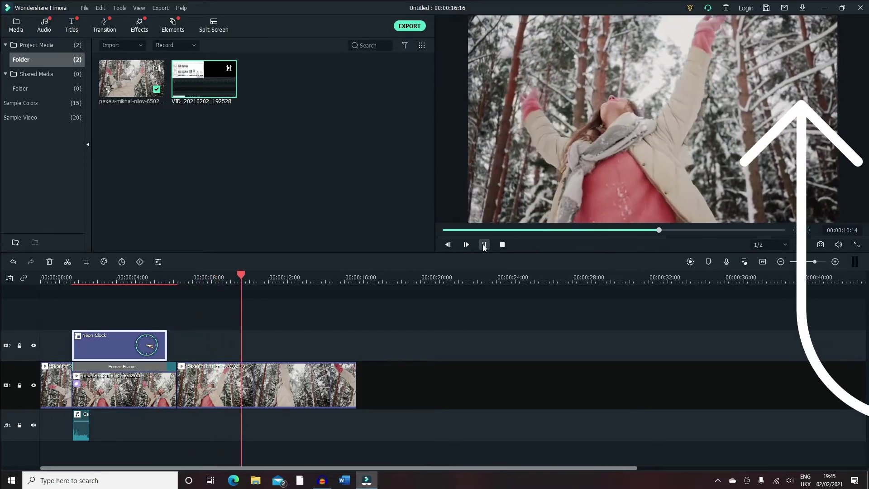
pyautogui.click(484, 245)
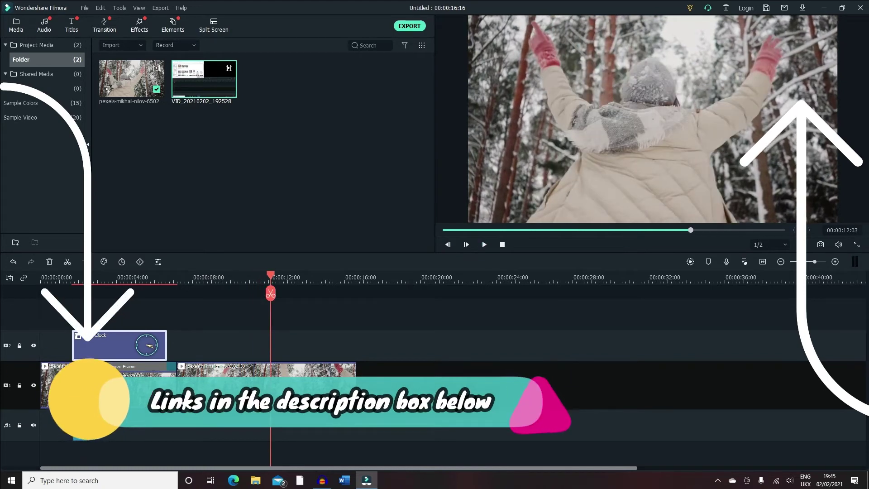
pyautogui.rightClick(251, 368)
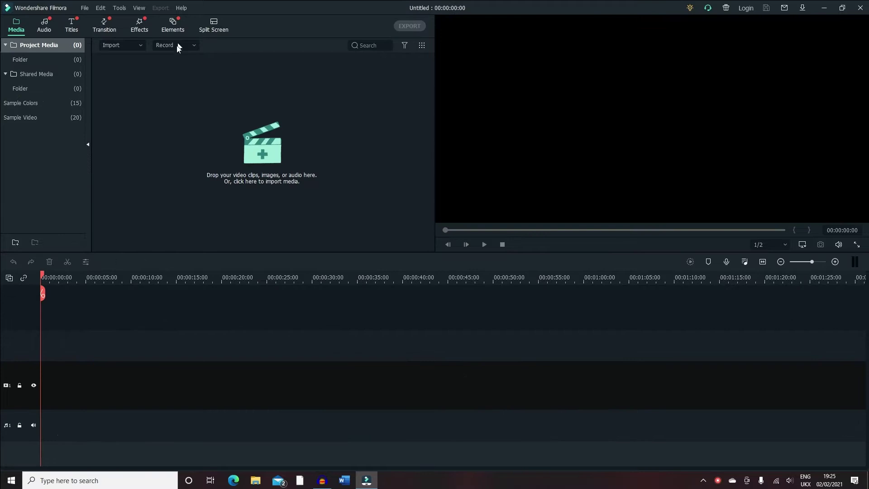
# Import the pexels video numbered 6502930 from the Downloads folder and add it to the first video track.
pyautogui.click(286, 157)
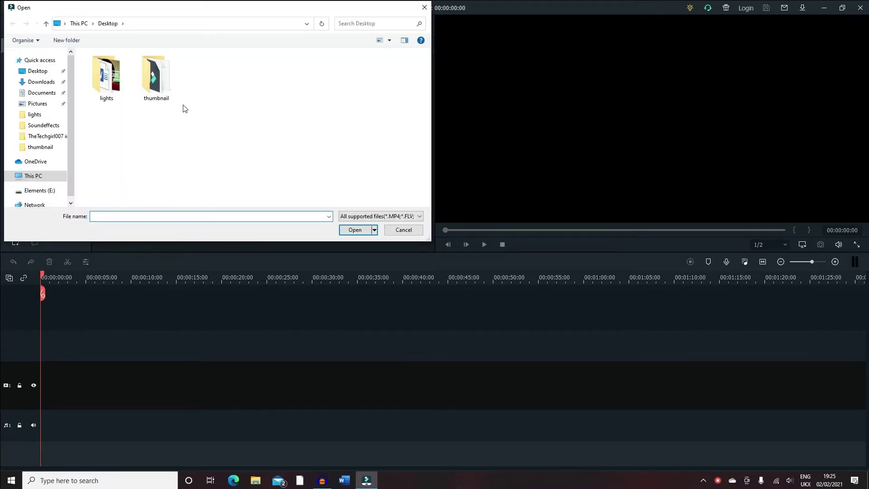
pyautogui.click(41, 82)
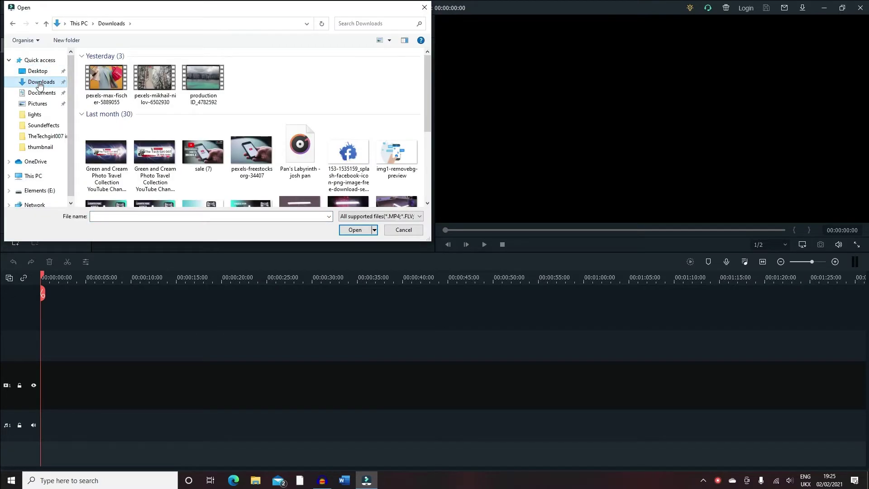
pyautogui.doubleClick(155, 78)
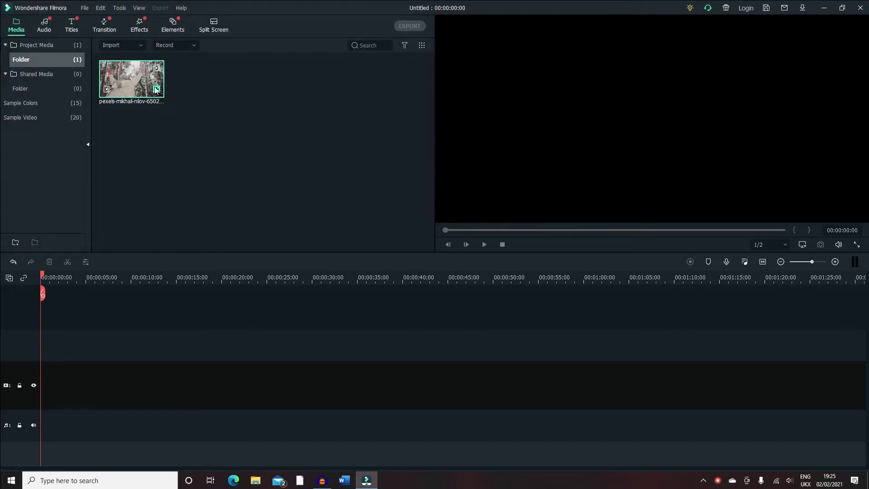
pyautogui.click(157, 92)
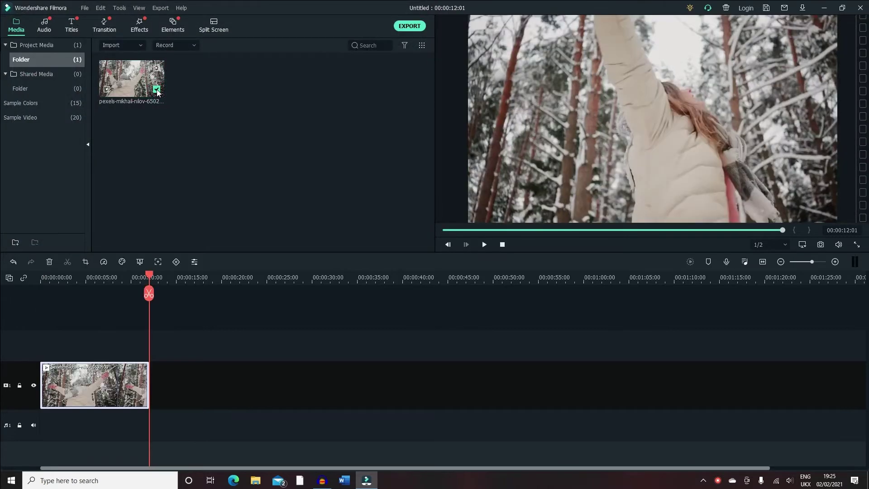
# Crop the timeline clip with Crop and Zoom to about 805 × 453 at 16:9 around the woman's raised right hand, and apply it.
pyautogui.click(85, 278)
pyautogui.moveTo(85, 278)
pyautogui.mouseDown()
pyautogui.moveTo(20, 281)
pyautogui.moveTo(151, 279)
pyautogui.moveTo(95, 281)
pyautogui.mouseUp()
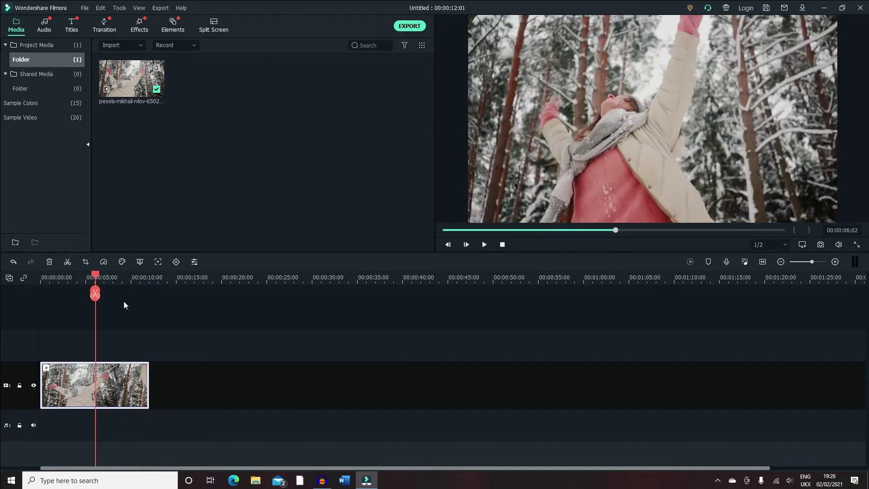
pyautogui.rightClick(113, 371)
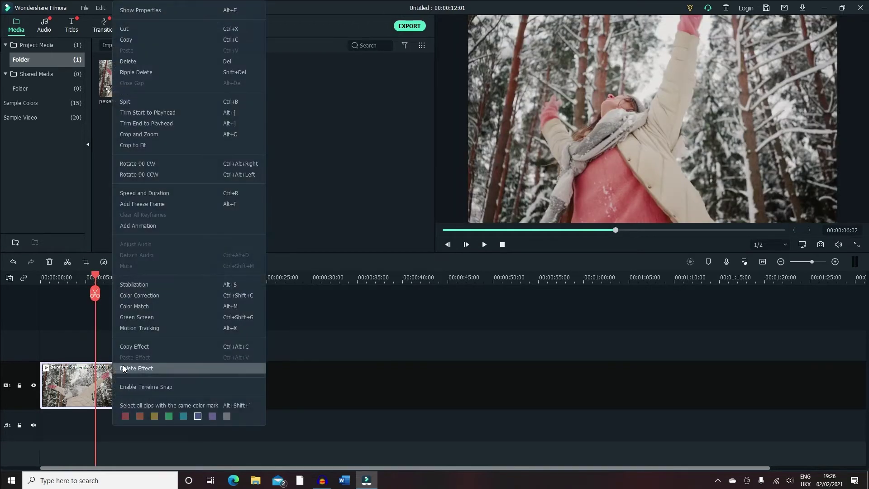
pyautogui.click(202, 137)
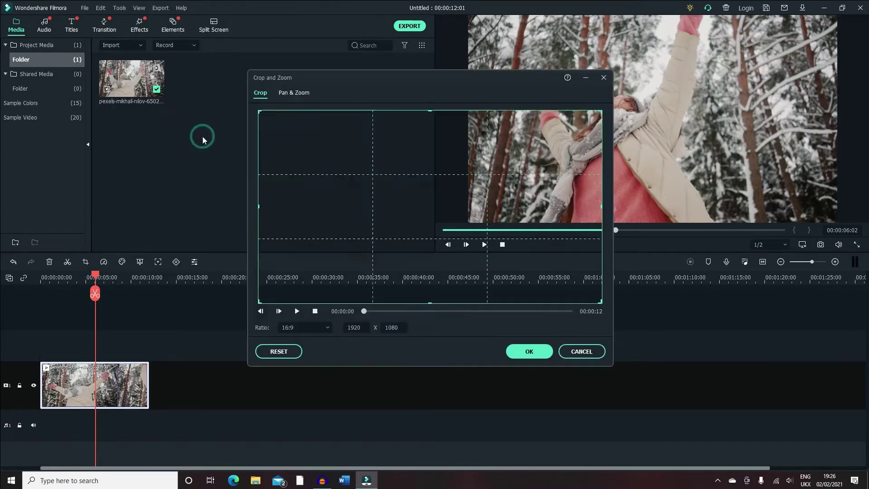
pyautogui.moveTo(373, 84); pyautogui.dragTo(237, 106)
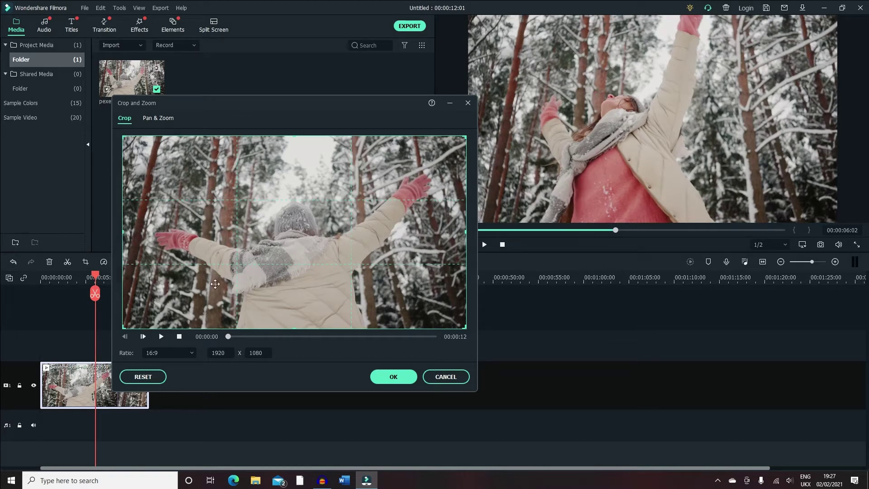
pyautogui.moveTo(125, 327); pyautogui.dragTo(321, 221)
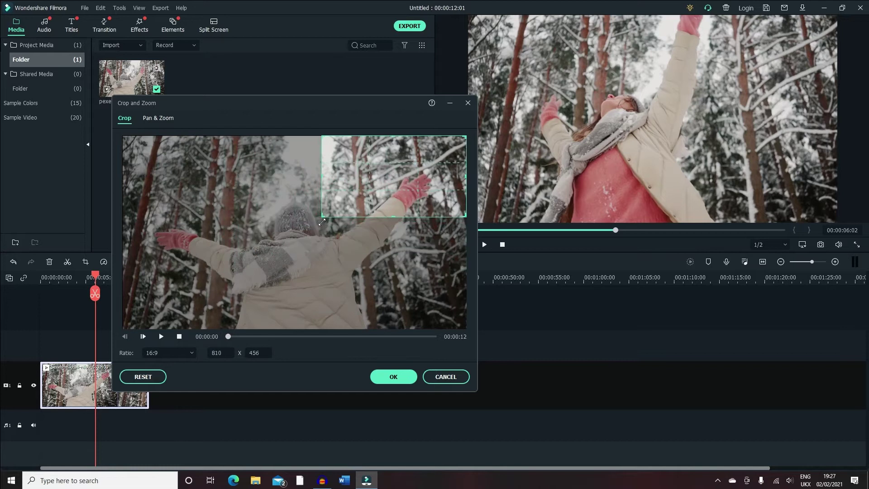
pyautogui.moveTo(362, 181); pyautogui.dragTo(362, 193)
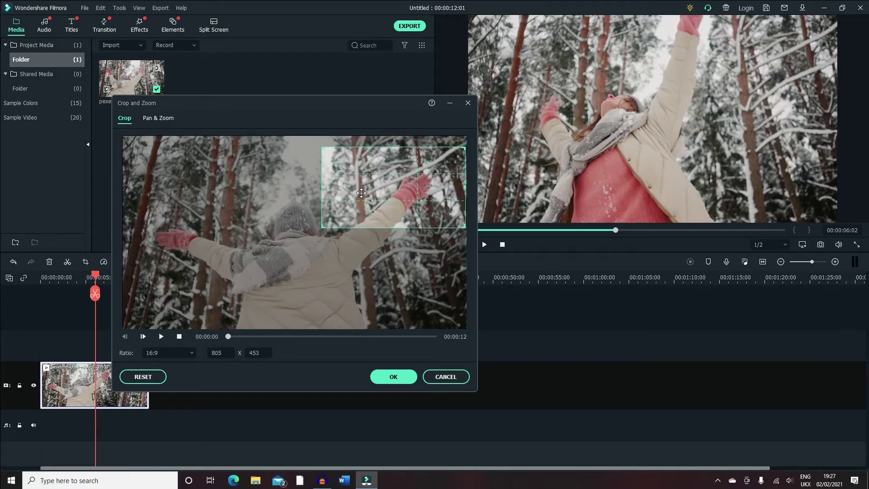
pyautogui.click(164, 334)
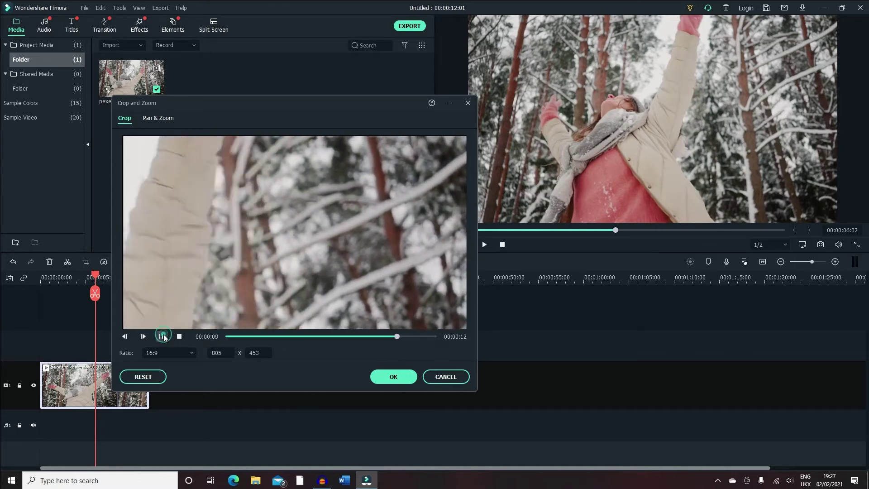
pyautogui.click(164, 335)
pyautogui.click(394, 376)
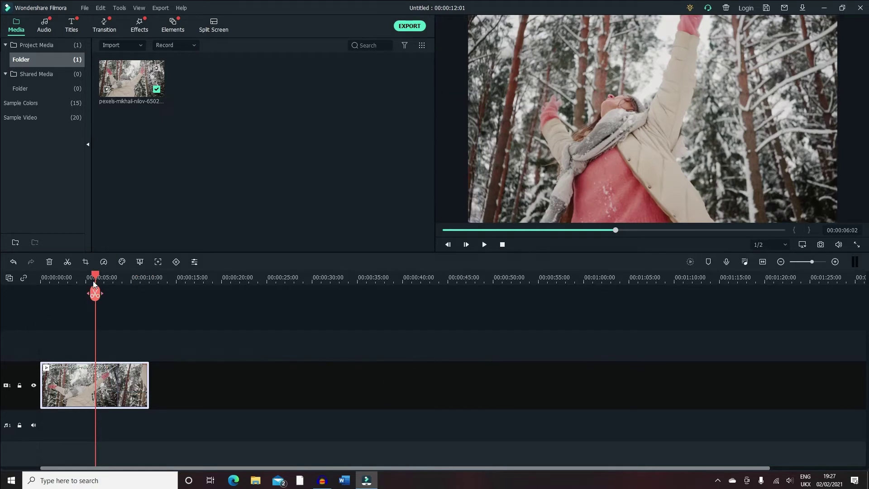
# Play the cropped clip from its start to check the new framing, stopping at 00:00:08:00.
pyautogui.moveTo(94, 277); pyautogui.dragTo(43, 277)
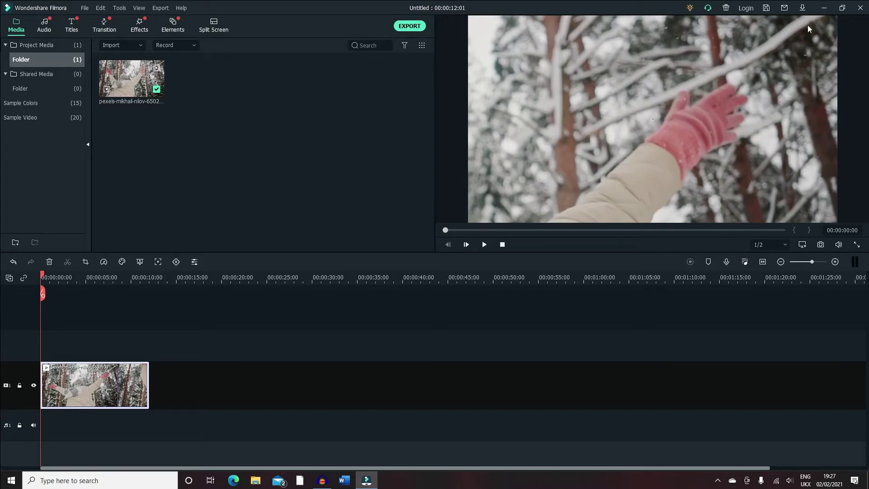
pyautogui.click(484, 245)
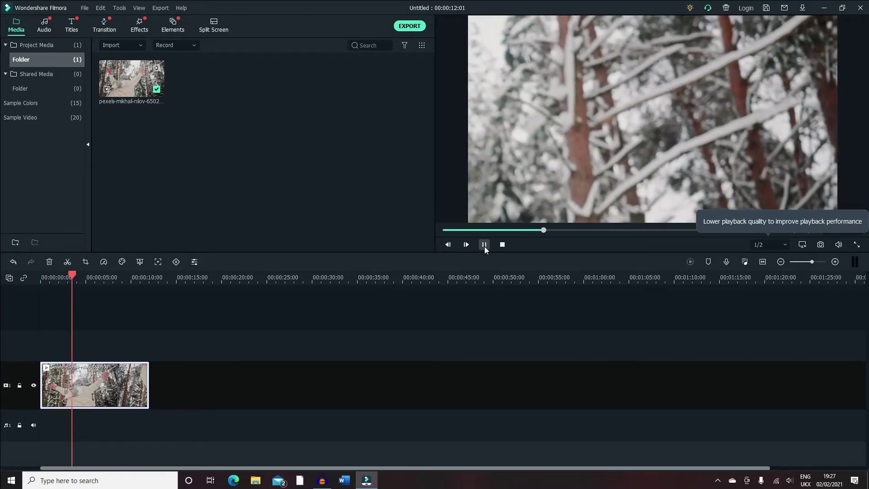
pyautogui.click(484, 245)
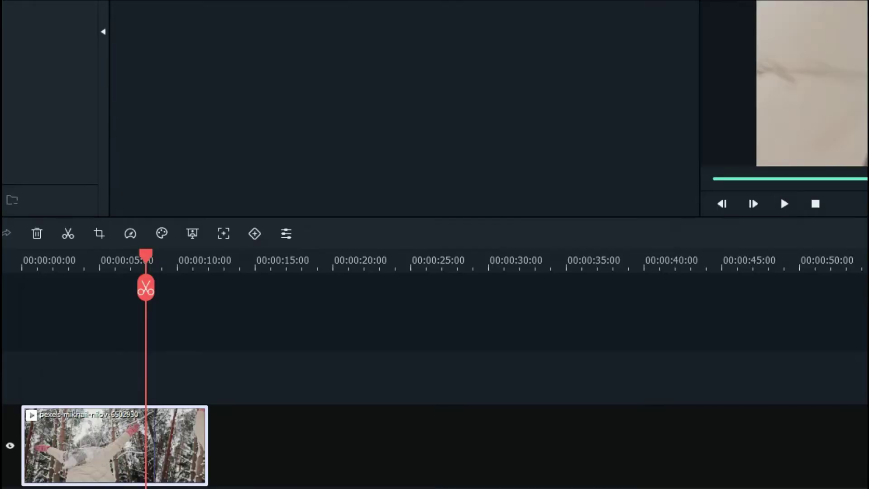
# Reopen Crop and Zoom for the clip, enlarge the crop frame to the full 1920 × 1080 and review the ratio options, keeping 16:9.
pyautogui.rightClick(128, 468)
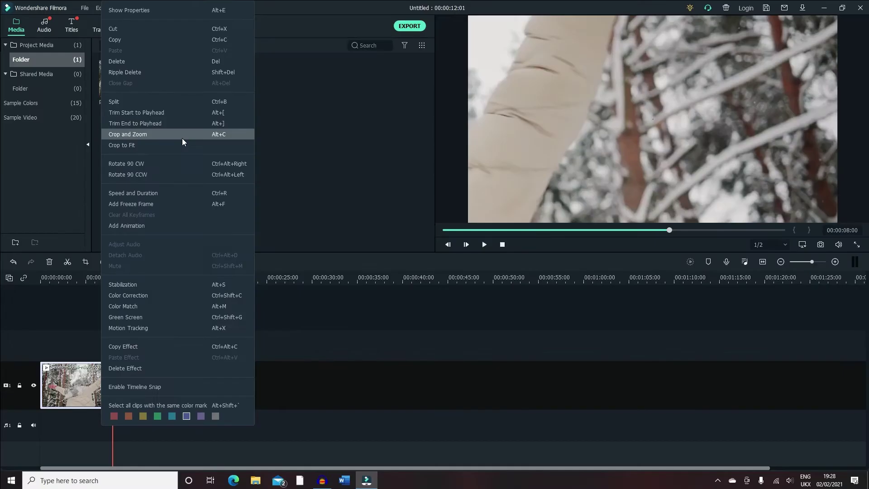
pyautogui.click(182, 134)
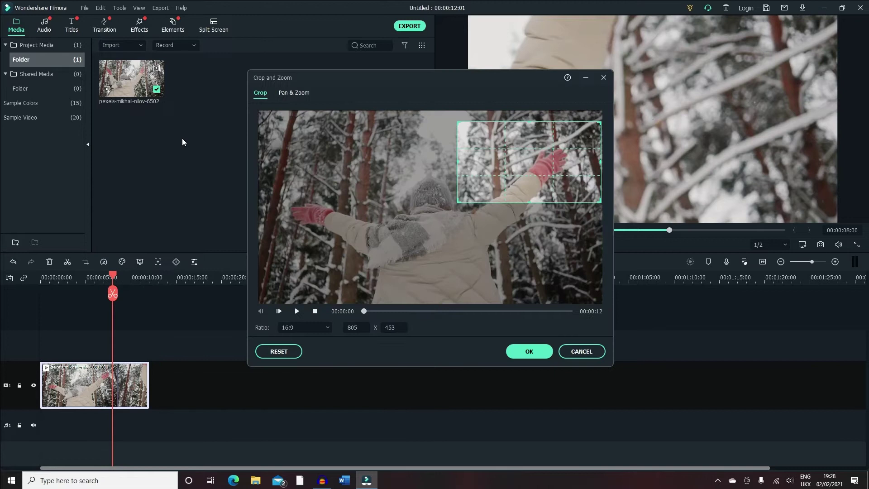
pyautogui.moveTo(458, 202); pyautogui.dragTo(254, 296)
pyautogui.moveTo(379, 233); pyautogui.dragTo(359, 217)
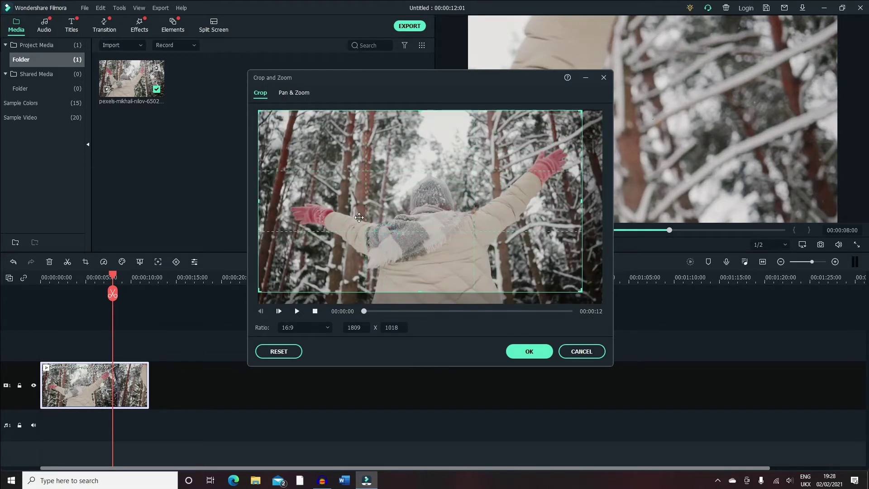
pyautogui.moveTo(583, 289); pyautogui.dragTo(625, 301)
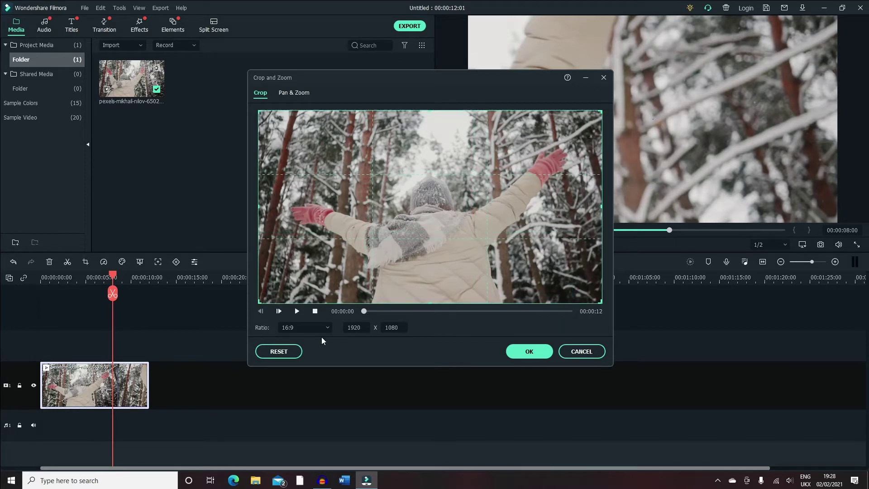
pyautogui.click(328, 326)
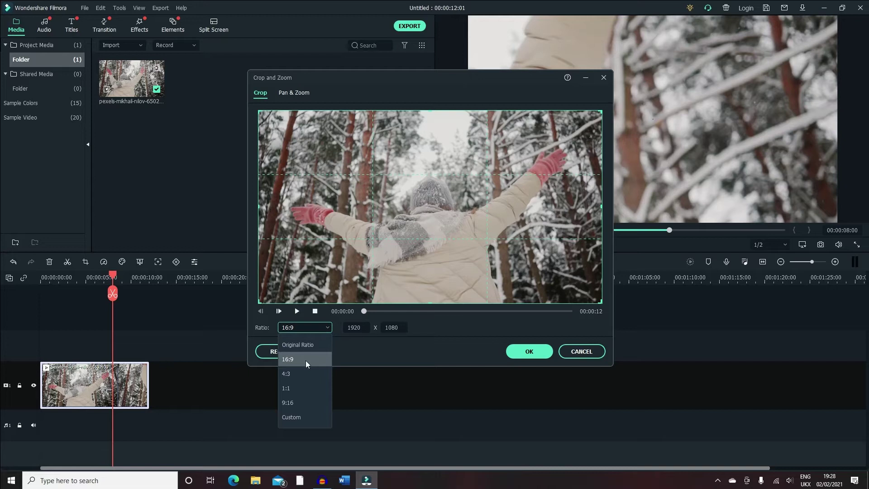
pyautogui.click(328, 329)
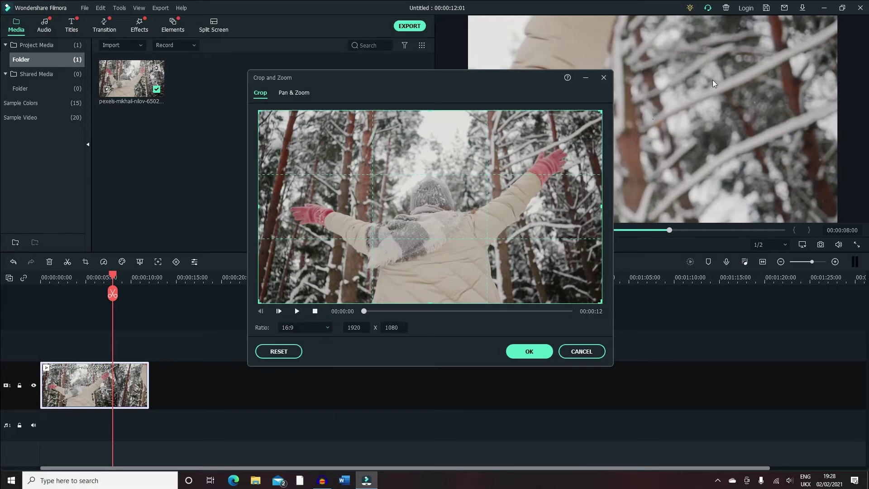
# Shrink the 16:9 crop frame to about 790 × 444 around the woman's head and shoulders, and apply it.
pyautogui.click(600, 111)
pyautogui.moveTo(593, 116); pyautogui.dragTo(399, 242)
pyautogui.moveTo(362, 267); pyautogui.dragTo(451, 215)
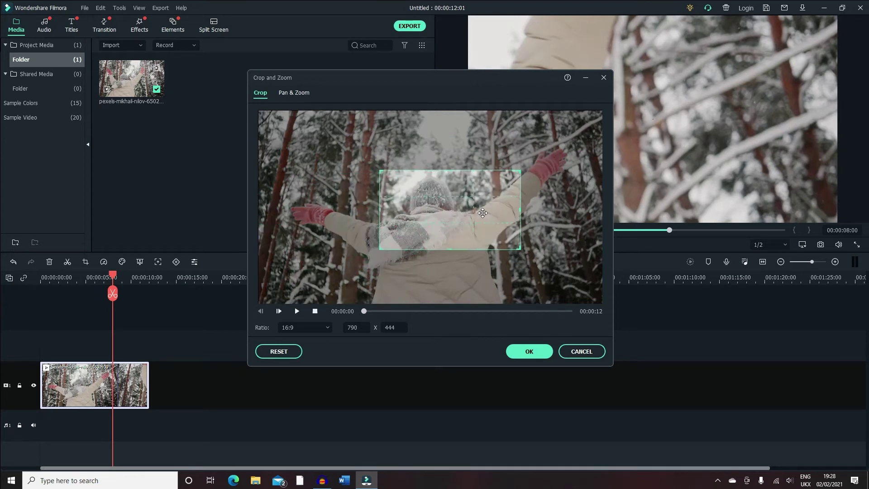
pyautogui.click(529, 351)
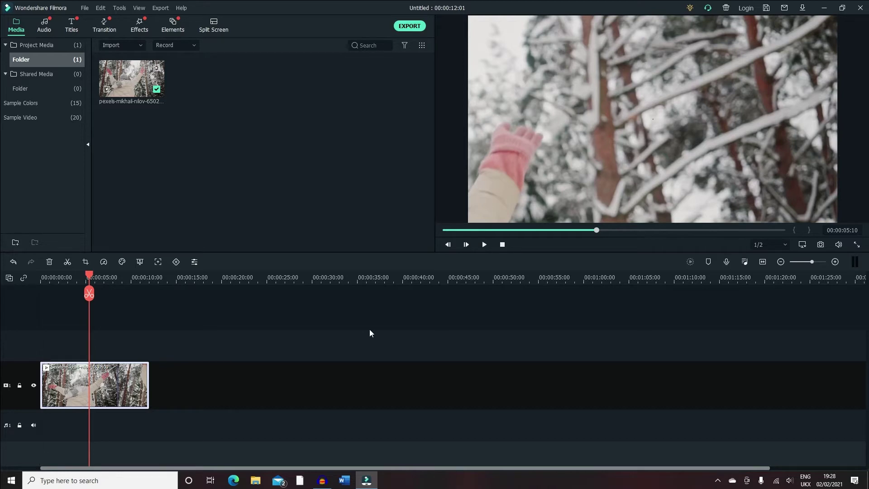
# Try splitting the timeline clip at 00:00:05:10 and 00:00:08:01, and undo the splits together with the crop.
pyautogui.hotkey('ctrl', 'b')
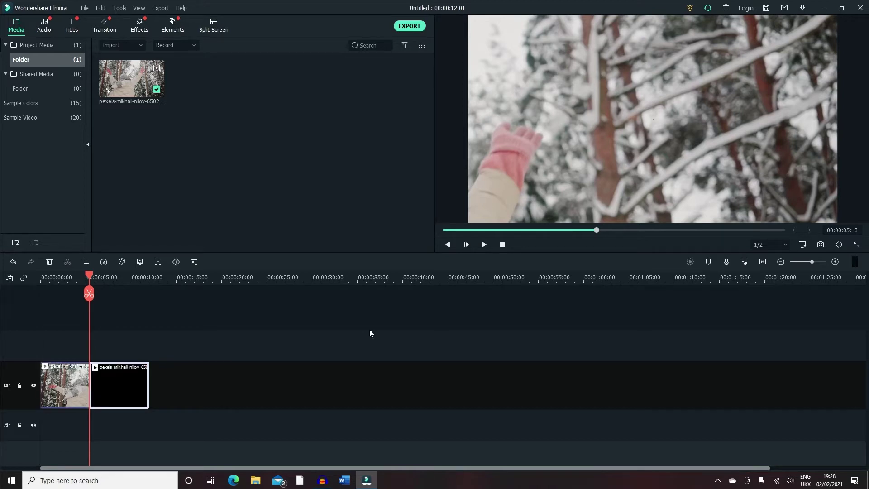
pyautogui.moveTo(107, 382)
pyautogui.mouseDown()
pyautogui.moveTo(136, 382)
pyautogui.moveTo(112, 383)
pyautogui.mouseUp()
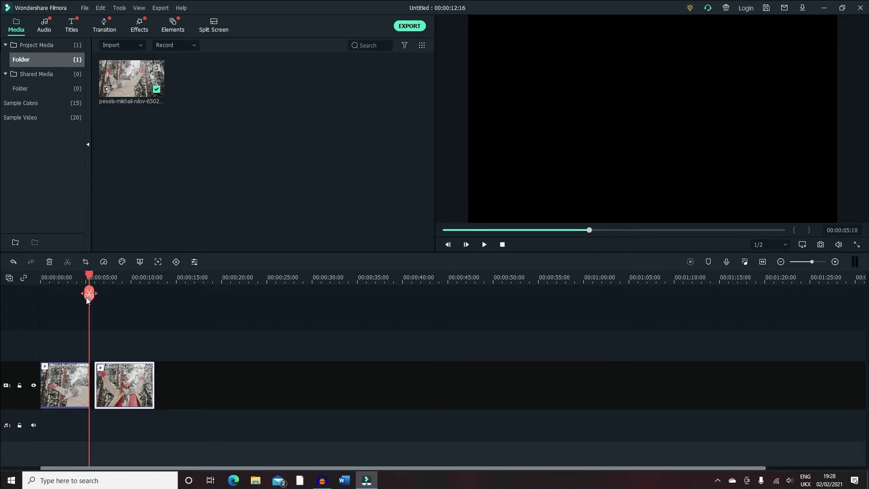
pyautogui.moveTo(129, 384); pyautogui.dragTo(118, 385)
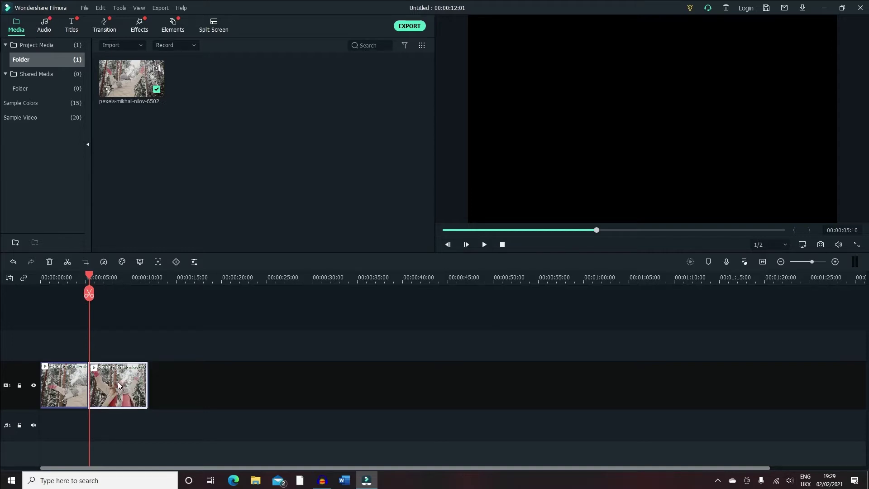
pyautogui.click(113, 276)
pyautogui.click(114, 293)
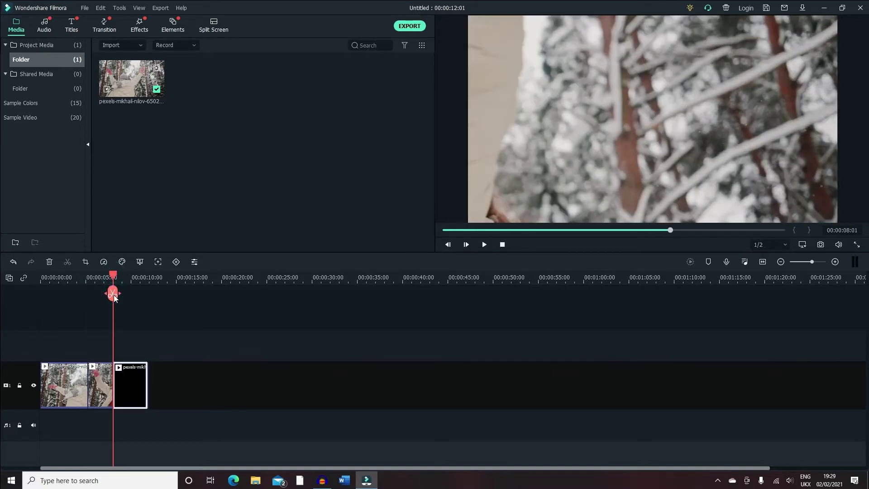
pyautogui.hotkey('ctrl', 'z')
pyautogui.moveTo(114, 297); pyautogui.dragTo(67, 281)
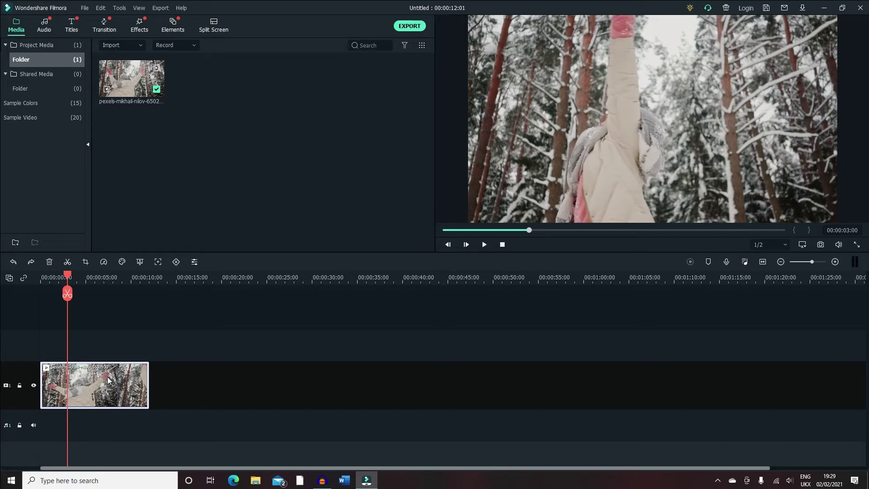
# Play the clip from its start and split it at 00:00:01:17, where the woman's arms are raised.
pyautogui.moveTo(68, 277); pyautogui.dragTo(40, 278)
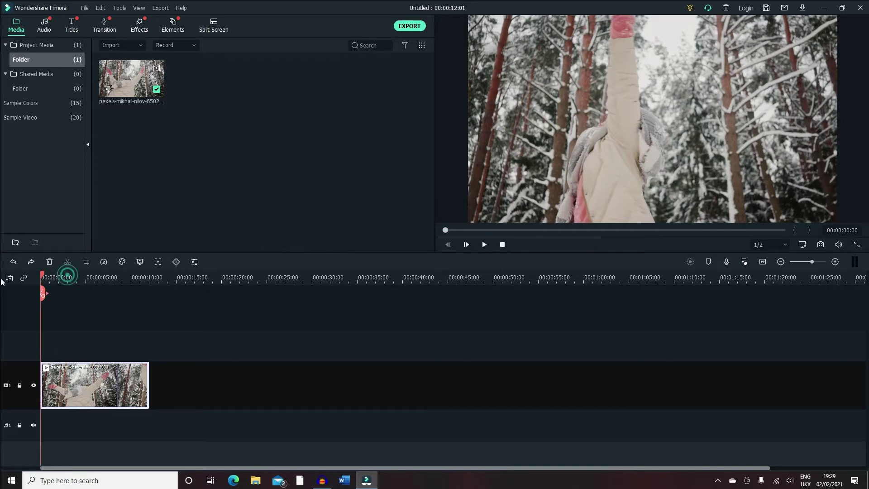
pyautogui.click(483, 244)
pyautogui.click(484, 245)
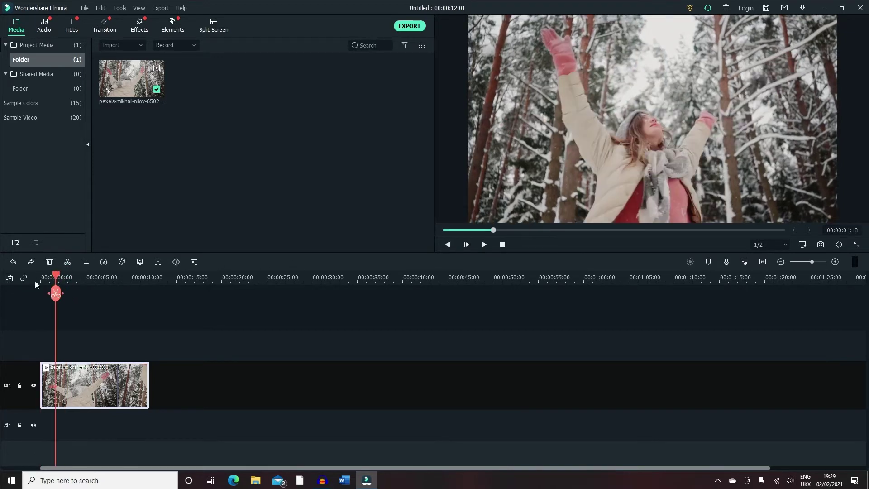
pyautogui.moveTo(58, 275); pyautogui.dragTo(61, 276)
pyautogui.moveTo(59, 276); pyautogui.dragTo(57, 274)
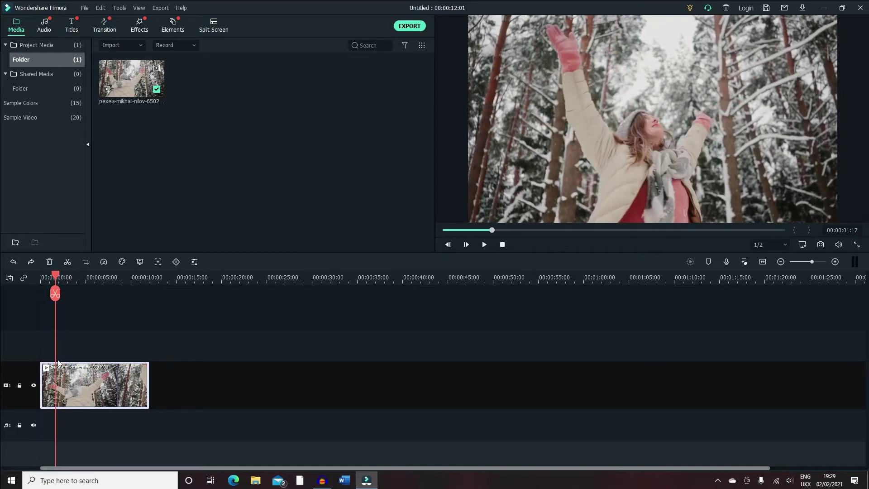
pyautogui.click(56, 293)
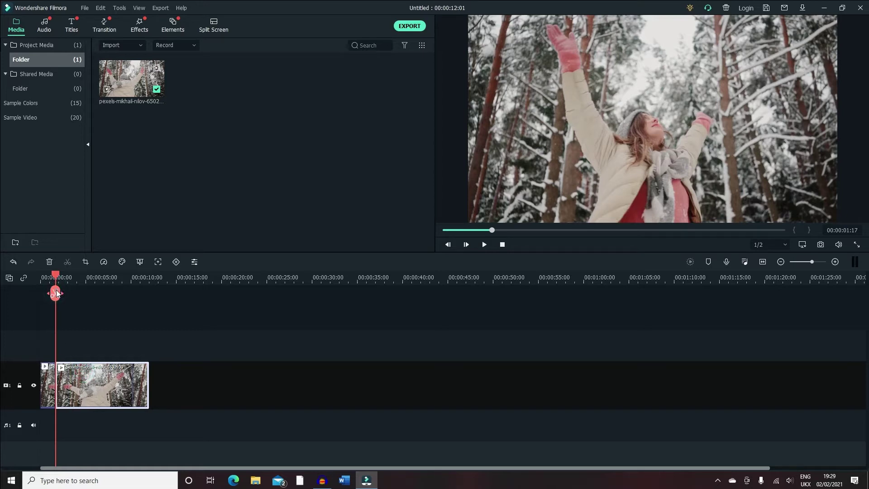
# Split the remaining clip at 00:00:02:15 and select the short middle segment.
pyautogui.moveTo(56, 275); pyautogui.dragTo(64, 371)
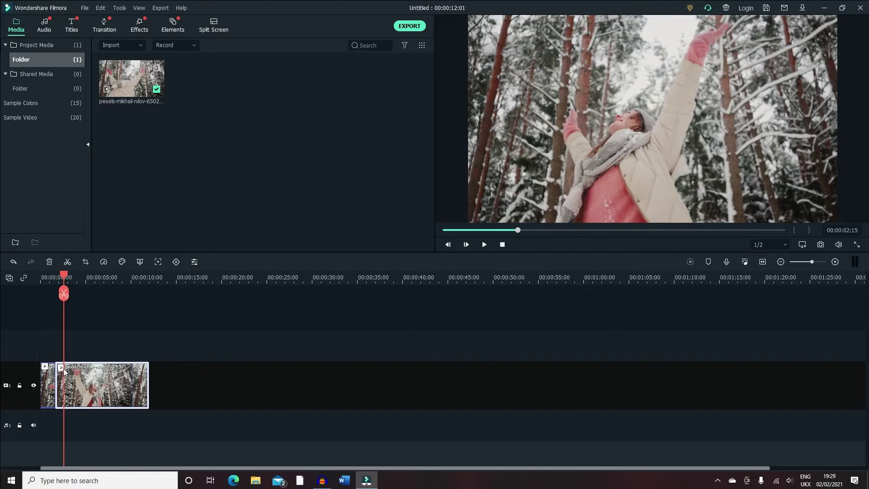
pyautogui.click(64, 293)
pyautogui.click(61, 382)
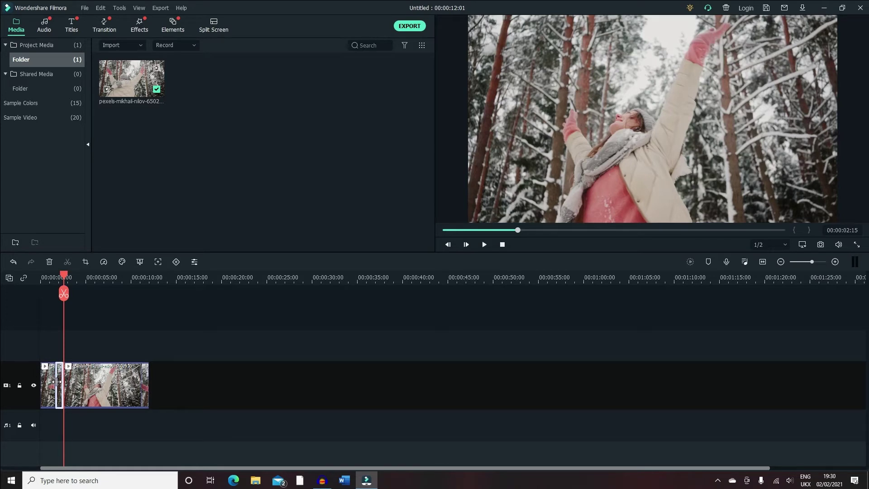
# Open Crop and Zoom for the long last segment and move the dialog clear of the preview.
pyautogui.click(71, 386)
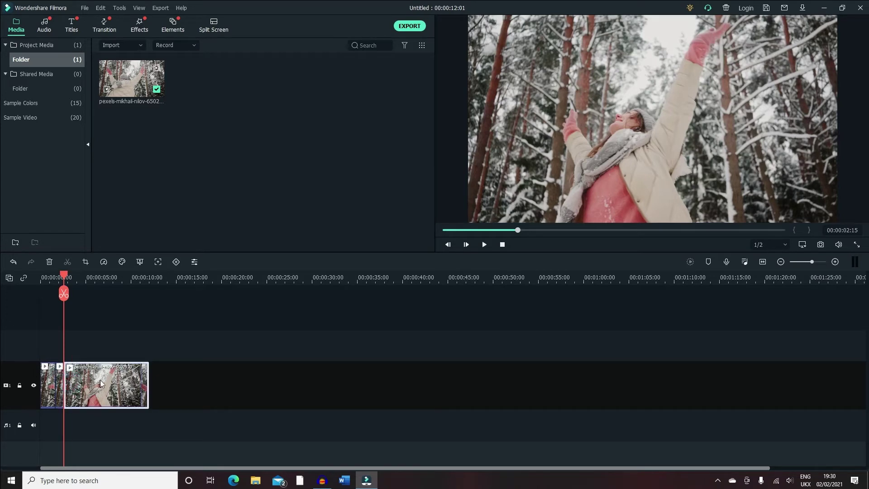
pyautogui.rightClick(80, 379)
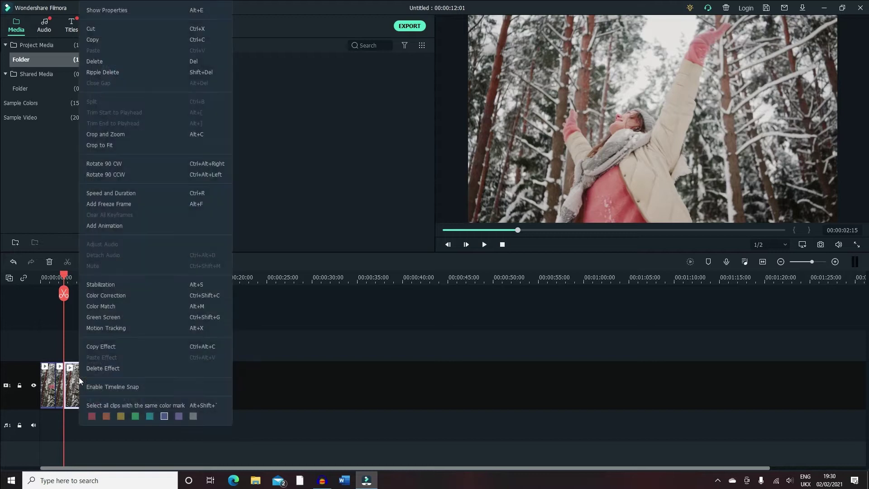
pyautogui.click(124, 137)
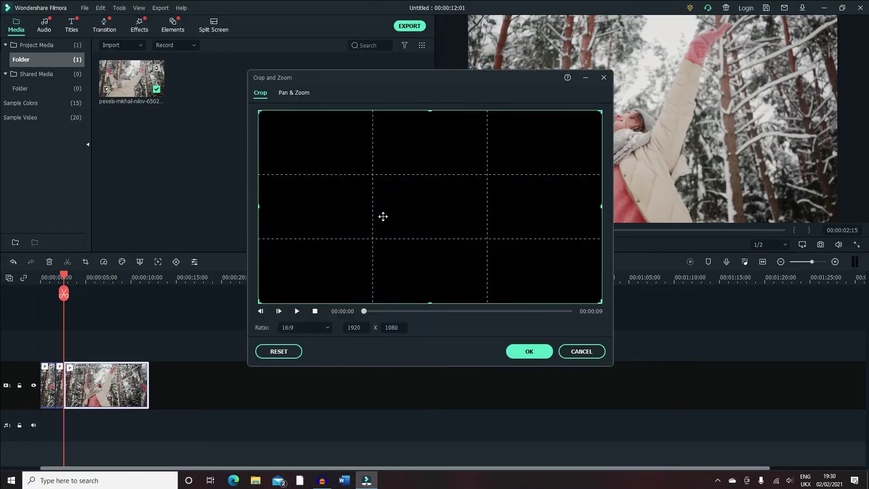
pyautogui.moveTo(307, 74); pyautogui.dragTo(142, 50)
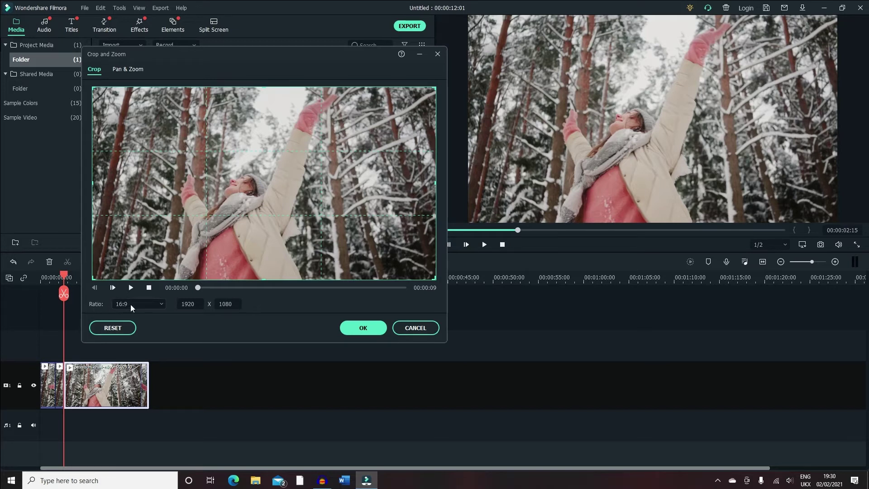
# Try a Custom crop ratio with a width of 1000, and widen the frame back to the full 1920 × 1080.
pyautogui.click(162, 307)
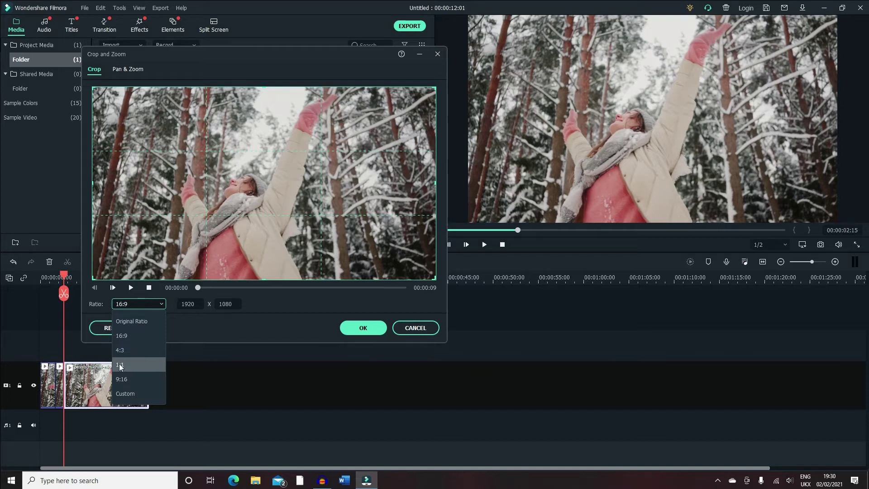
pyautogui.click(129, 393)
pyautogui.doubleClick(196, 303)
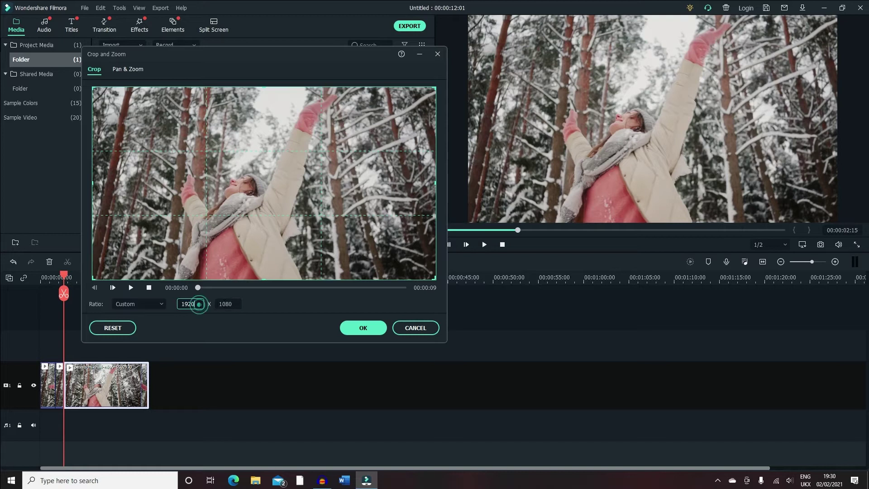
pyautogui.write('1000')
pyautogui.press('Return')
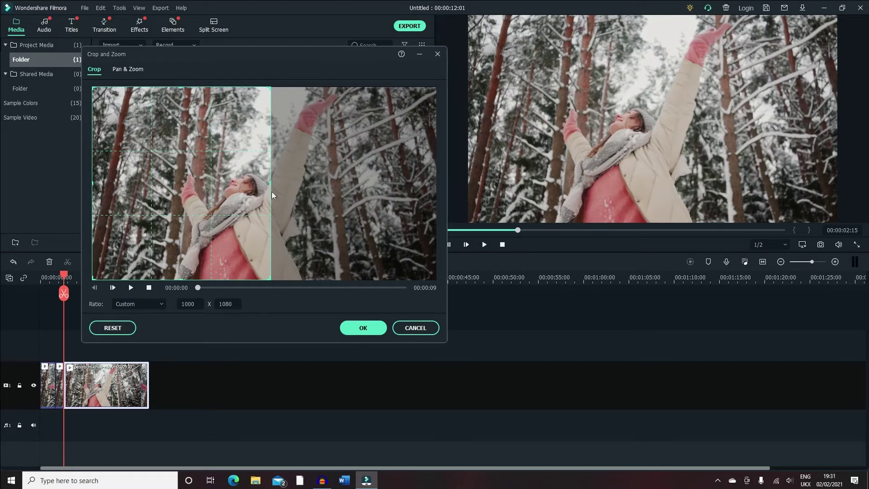
pyautogui.moveTo(272, 185); pyautogui.dragTo(492, 176)
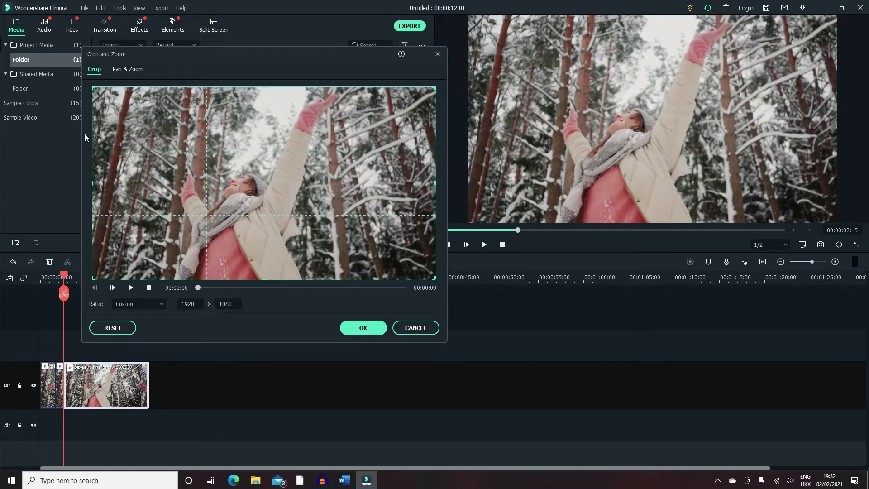
# Apply a Pan & Zoom from the full 1920 × 1080 frame to a 959 × 540 end frame shifted toward the woman's face, and play it.
pyautogui.click(128, 73)
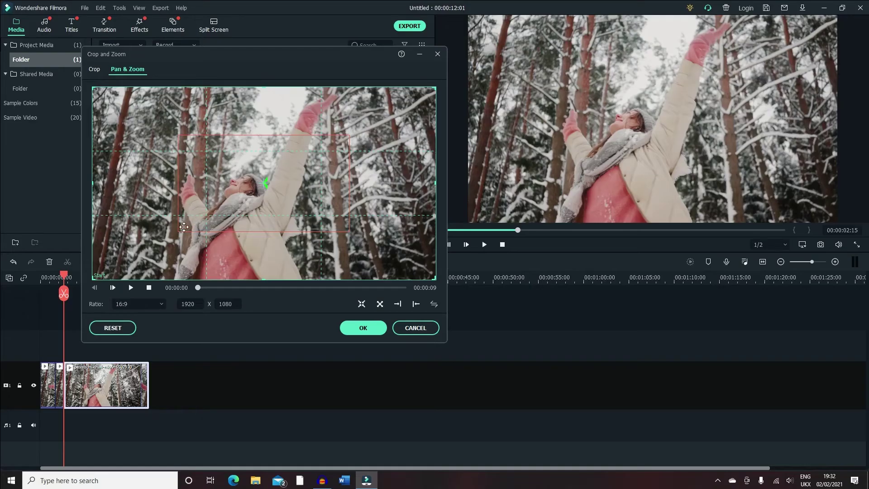
pyautogui.click(184, 227)
pyautogui.click(108, 276)
pyautogui.click(183, 229)
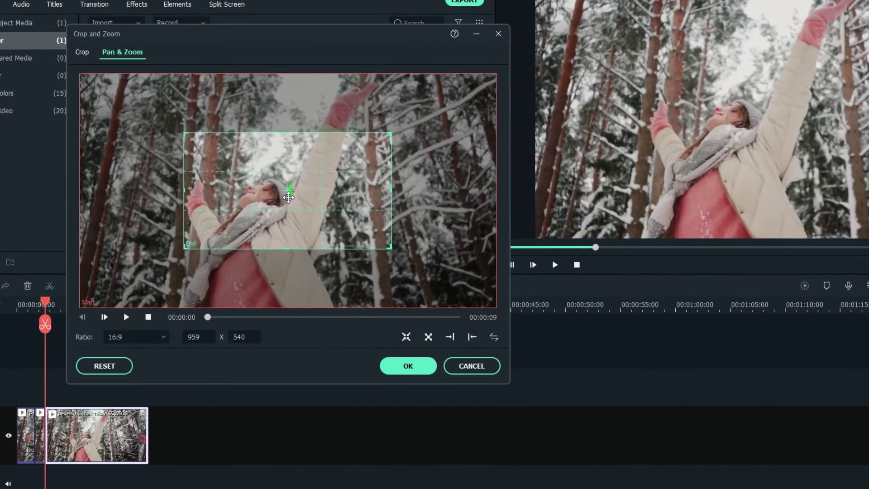
pyautogui.moveTo(270, 197)
pyautogui.mouseDown()
pyautogui.moveTo(270, 183)
pyautogui.moveTo(283, 201)
pyautogui.mouseUp()
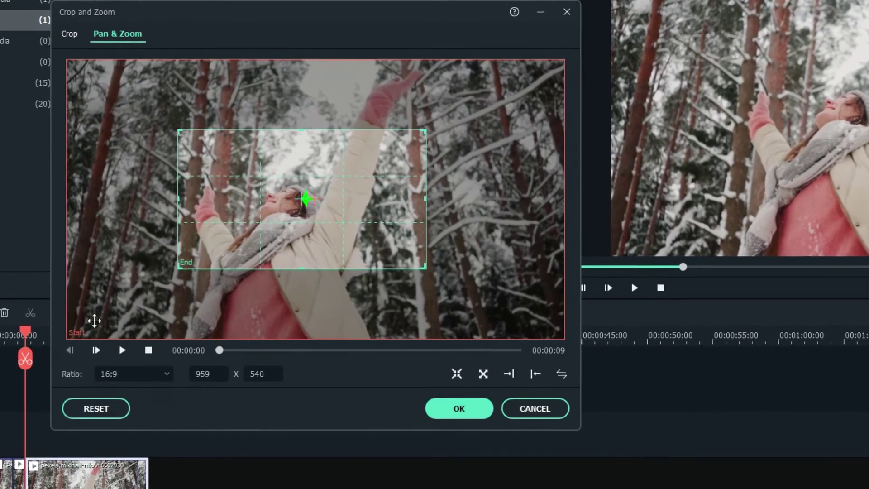
pyautogui.click(77, 325)
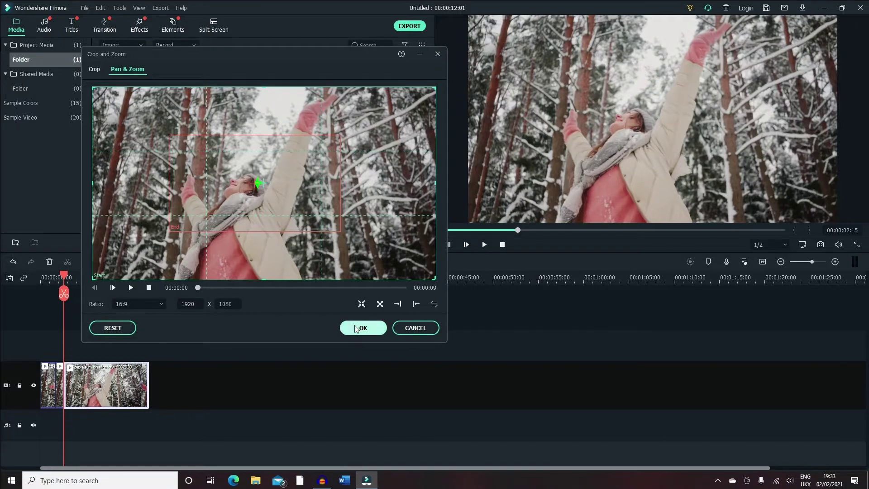
pyautogui.click(362, 328)
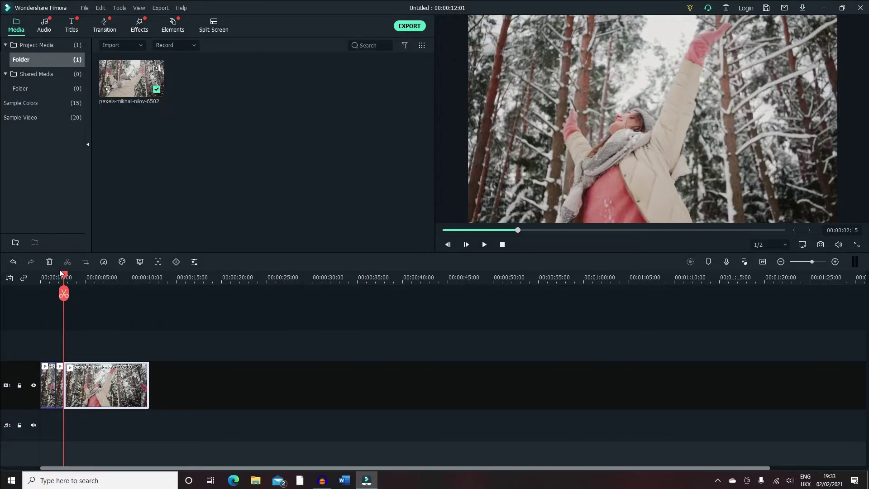
pyautogui.click(488, 245)
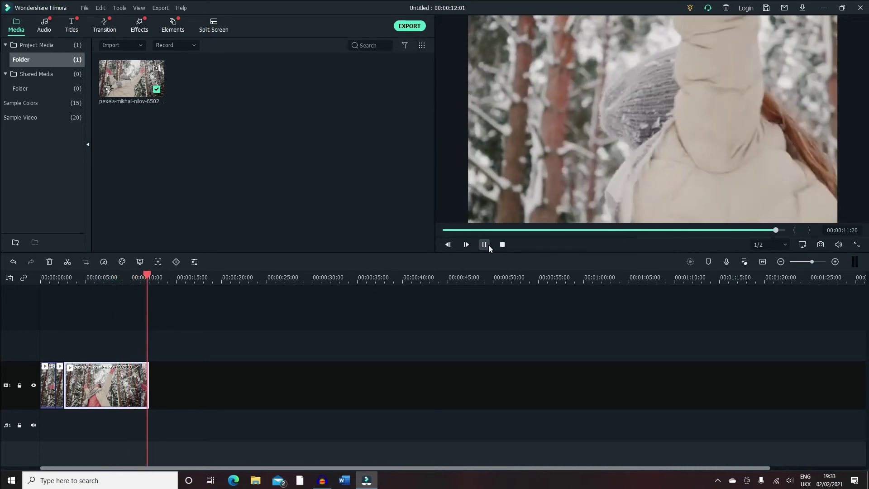
# Reverse the last segment's Pan & Zoom to zoom out from a 959 × 539 start frame to the full-frame end, and apply it.
pyautogui.hotkey('alt', 'c')
pyautogui.moveTo(455, 84); pyautogui.dragTo(276, 72)
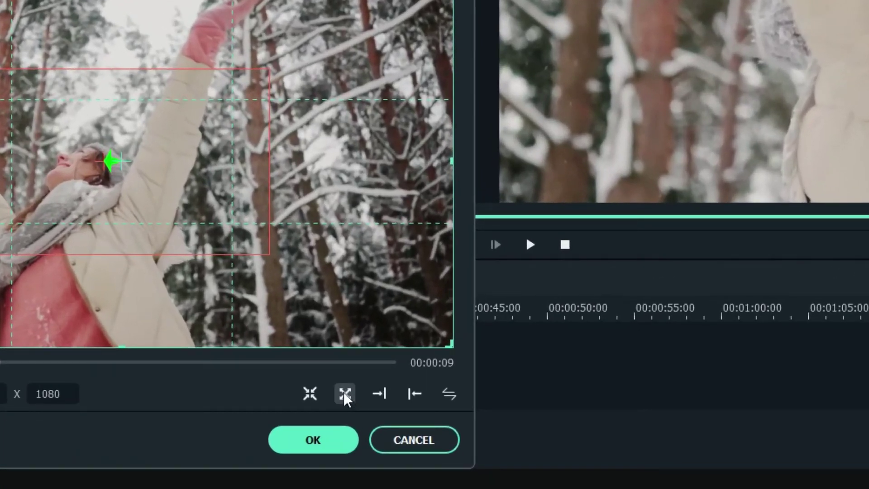
pyautogui.click(343, 392)
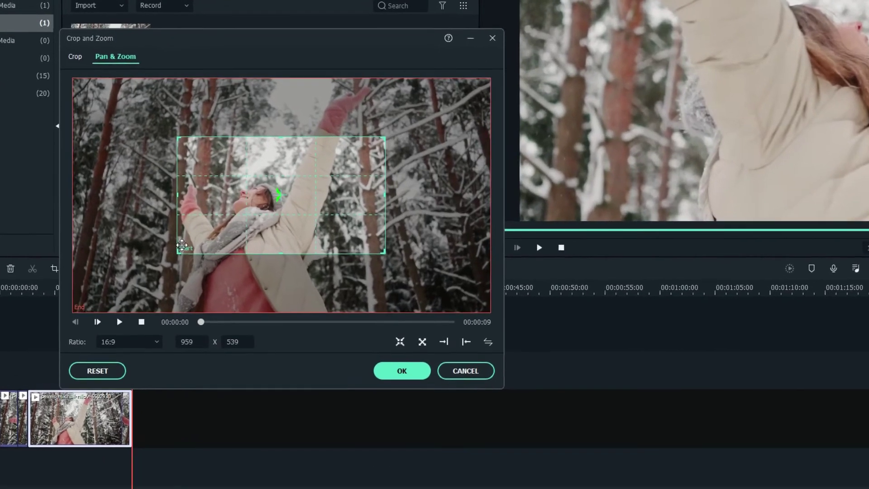
pyautogui.click(191, 244)
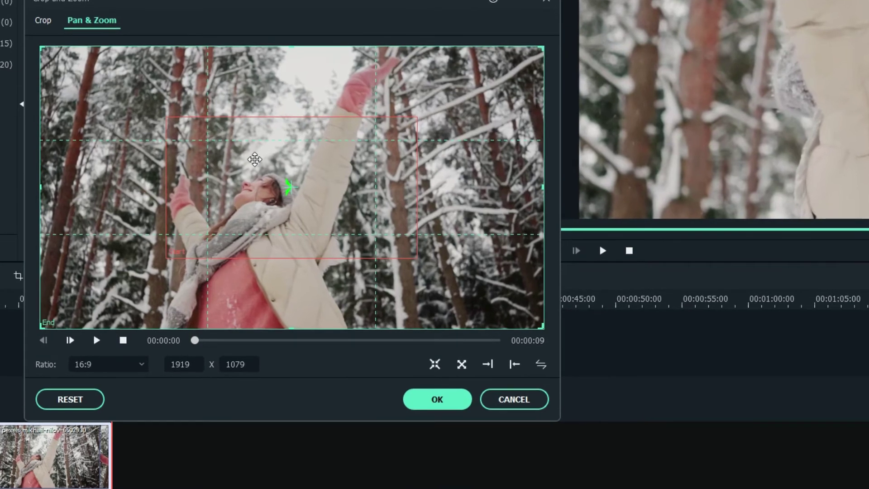
pyautogui.click(252, 169)
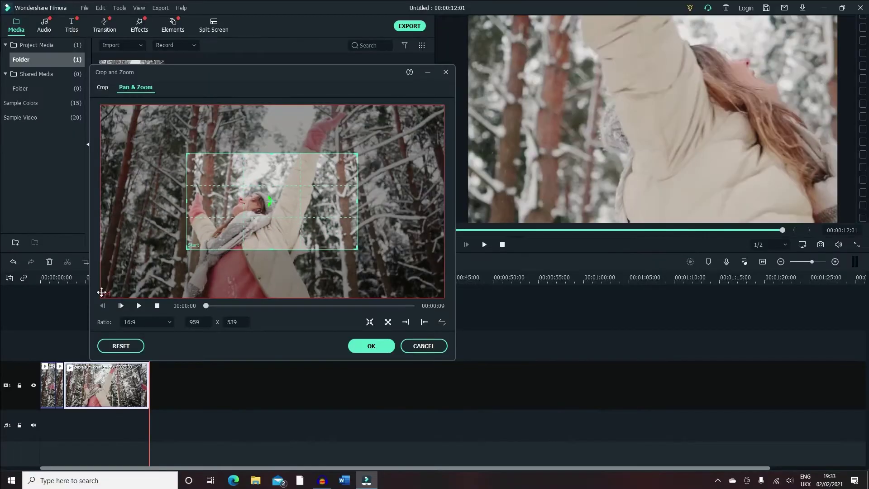
pyautogui.click(53, 320)
pyautogui.click(268, 208)
pyautogui.click(359, 347)
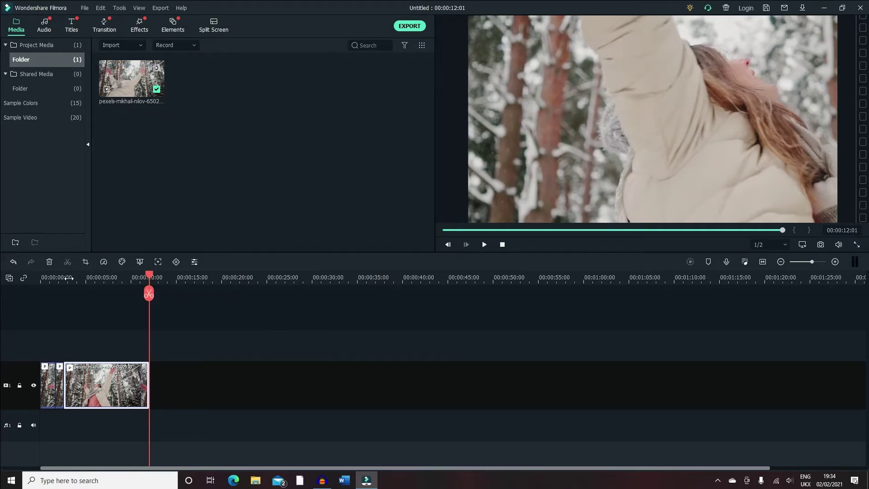
# Play the last segment from 00:00:02:20 to check the zoom-out effect.
pyautogui.click(69, 278)
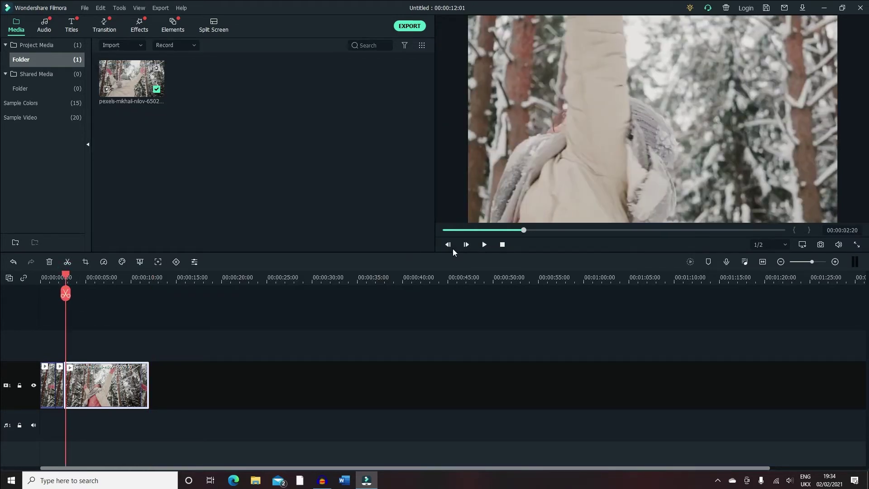
pyautogui.click(484, 245)
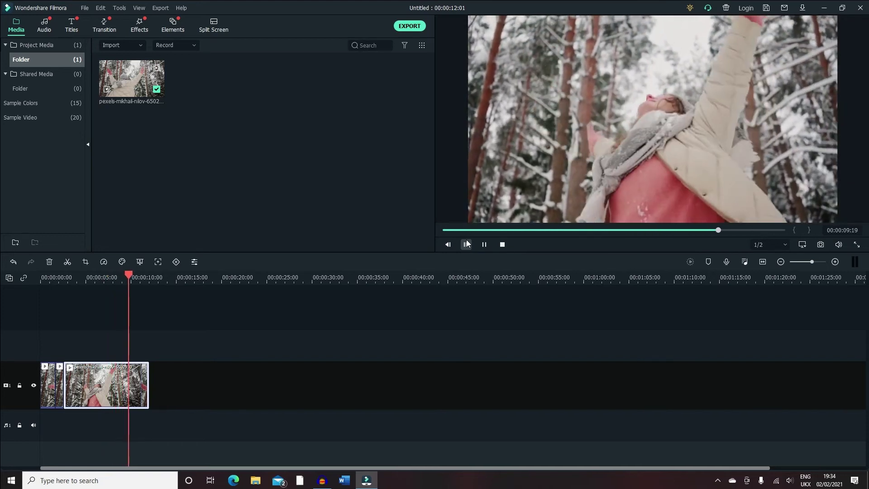
# Shrink the last segment's Pan & Zoom start frame to 457 × 257, place it in the image's upper-left corner, apply it and play the segment.
pyautogui.rightClick(108, 385)
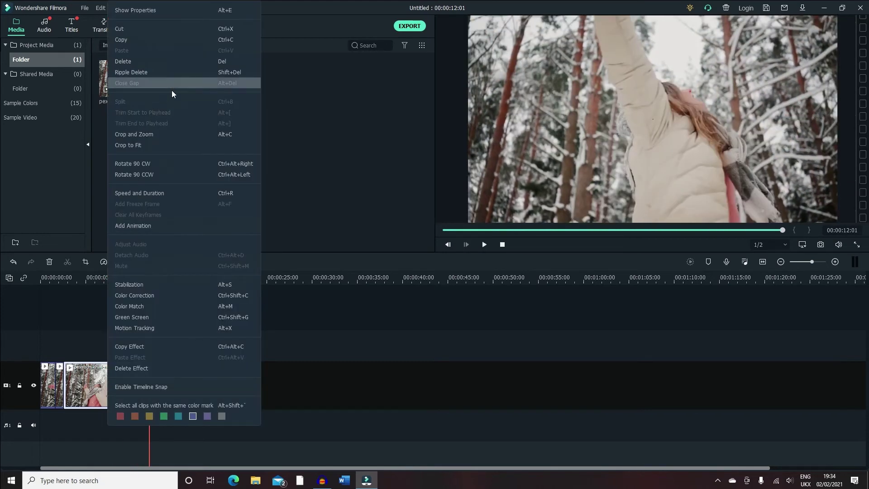
pyautogui.click(162, 132)
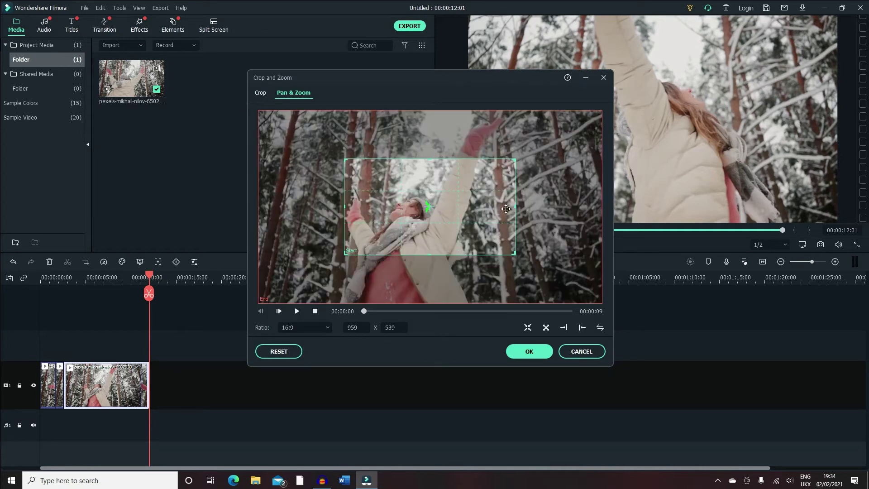
pyautogui.moveTo(512, 159); pyautogui.dragTo(427, 208)
pyautogui.moveTo(375, 249); pyautogui.dragTo(398, 228)
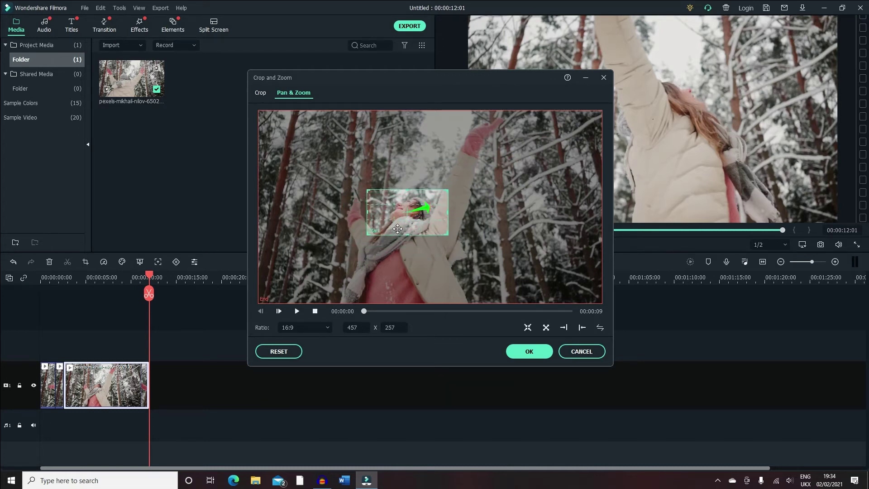
pyautogui.moveTo(398, 228); pyautogui.dragTo(279, 148)
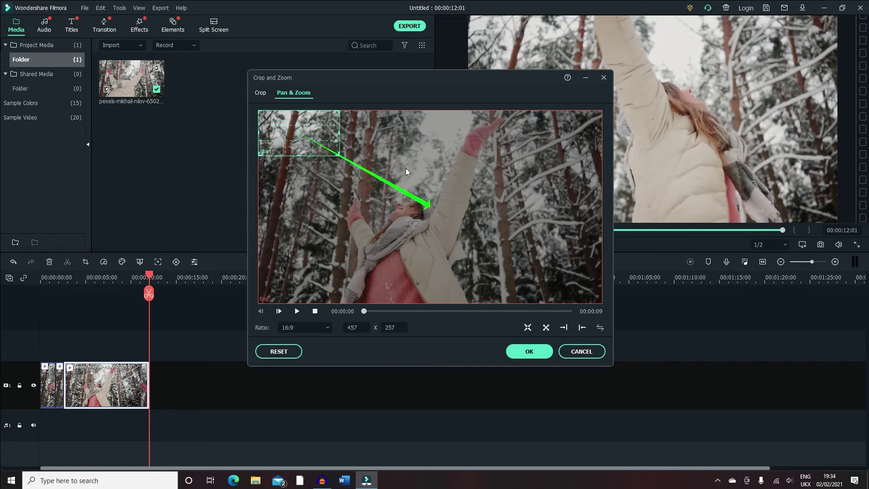
pyautogui.click(529, 352)
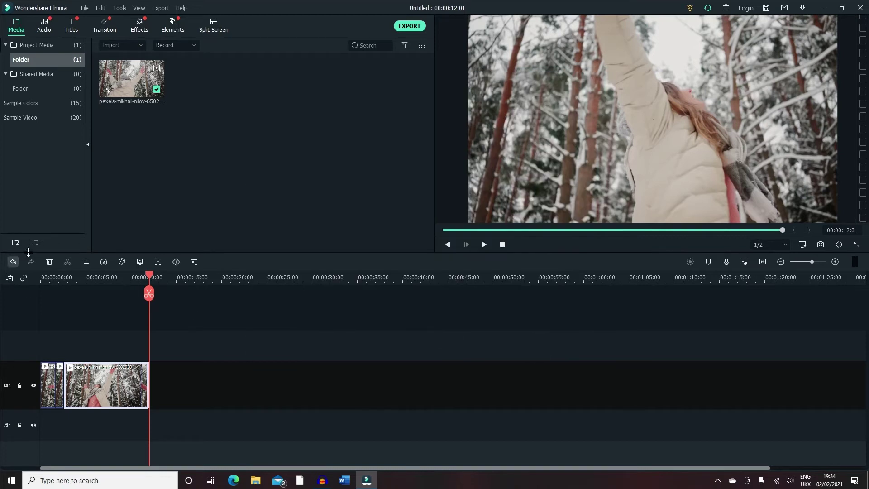
pyautogui.click(68, 277)
pyautogui.click(484, 244)
# Apply a zoom-in on the last segment from the full frame to a 466 × 262 end frame in the image's upper-right corner, and play it.
pyautogui.hotkey('alt', 'c')
pyautogui.moveTo(295, 152)
pyautogui.mouseDown()
pyautogui.moveTo(394, 194)
pyautogui.moveTo(294, 151)
pyautogui.mouseUp()
pyautogui.click(527, 327)
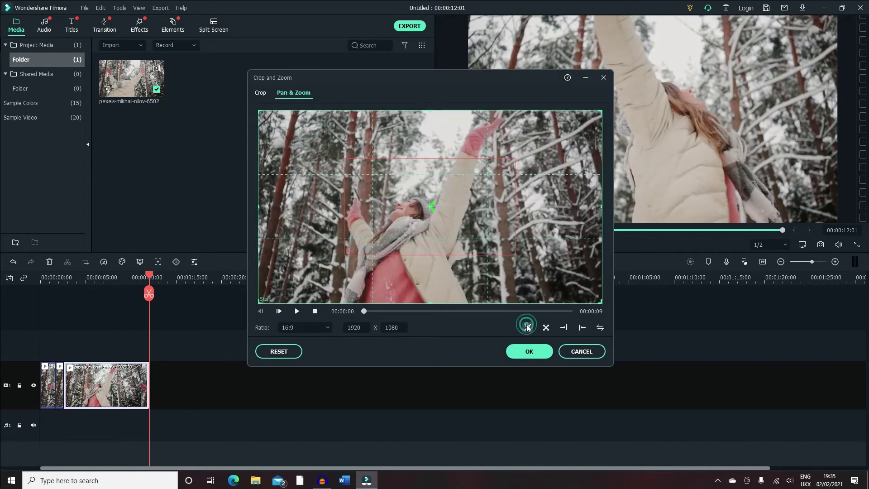
pyautogui.moveTo(411, 194); pyautogui.dragTo(267, 127)
pyautogui.moveTo(440, 210); pyautogui.dragTo(342, 159)
pyautogui.moveTo(291, 135); pyautogui.dragTo(563, 92)
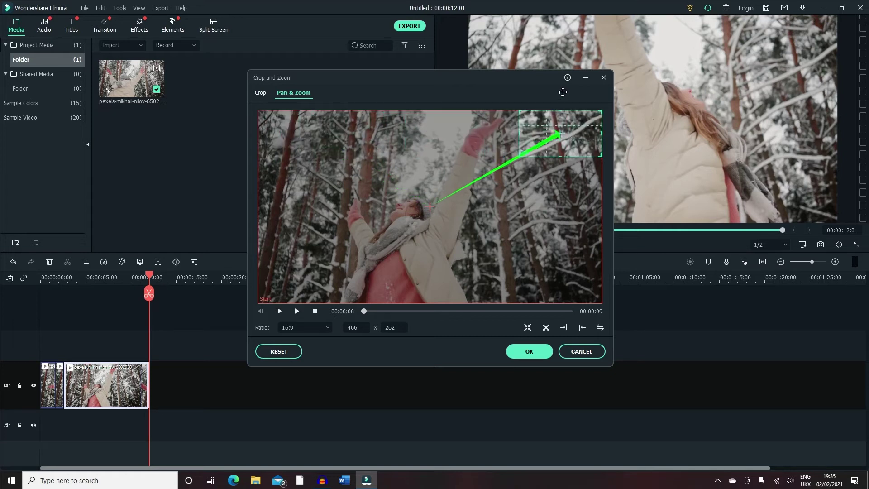
pyautogui.click(529, 351)
pyautogui.click(66, 276)
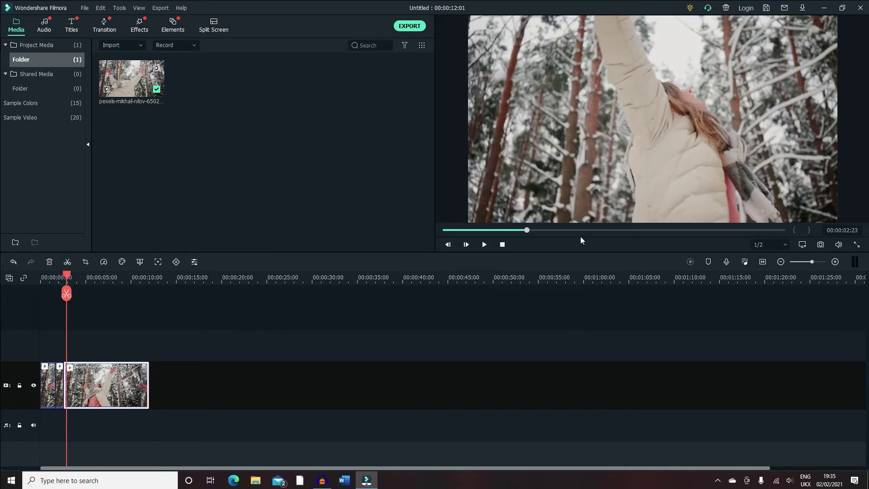
pyautogui.click(484, 244)
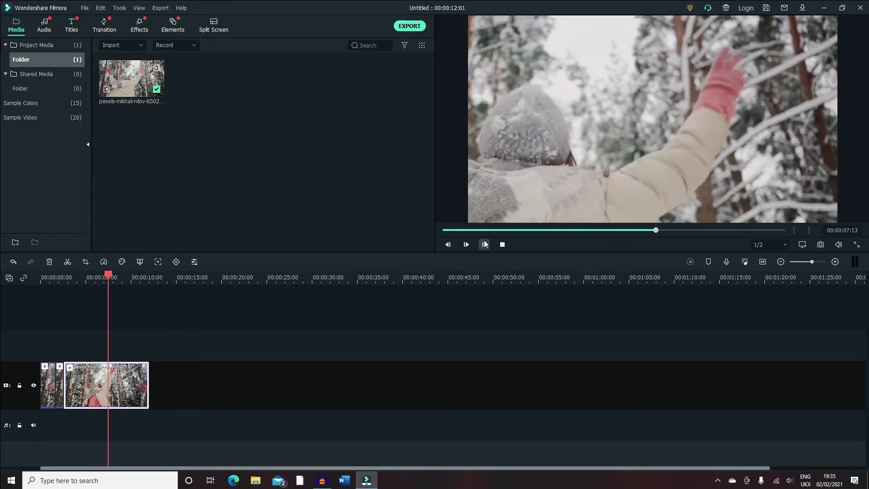
# Apply a left-to-right pan with 959 × 539 frames to the last segment and play it.
pyautogui.hotkey('alt', 'c')
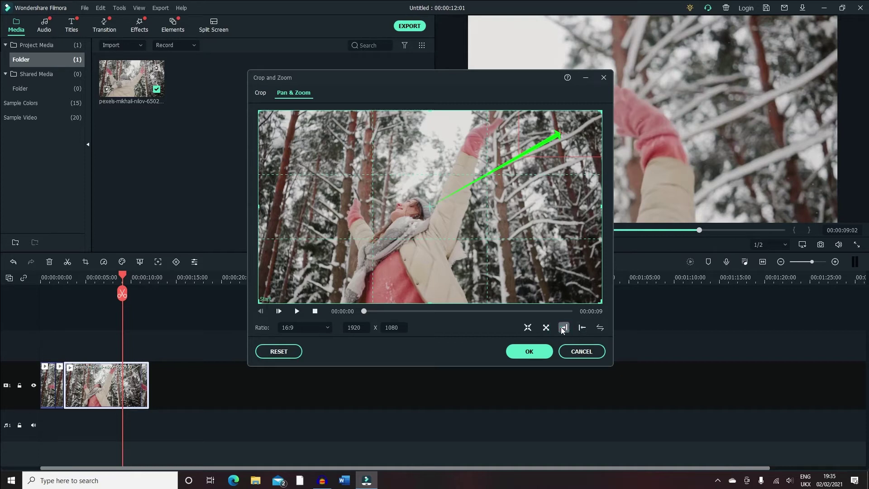
pyautogui.click(563, 328)
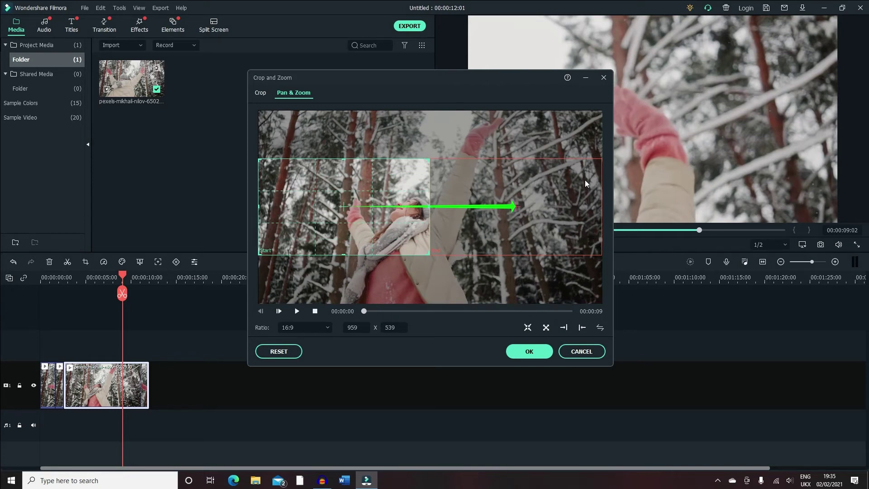
pyautogui.click(536, 351)
pyautogui.click(483, 244)
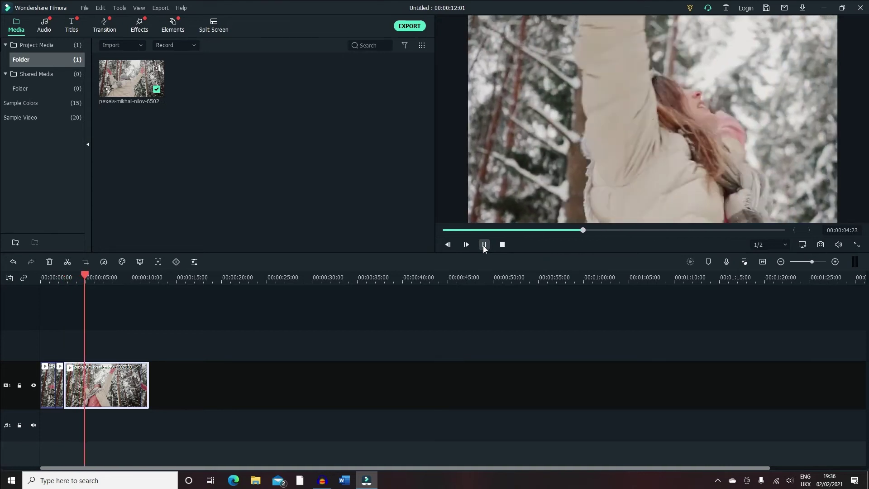
# Apply a right-to-left pan to the last segment with the end frame enlarged to 1443 × 812 and vertically centred, and play it.
pyautogui.rightClick(134, 385)
pyautogui.click(172, 129)
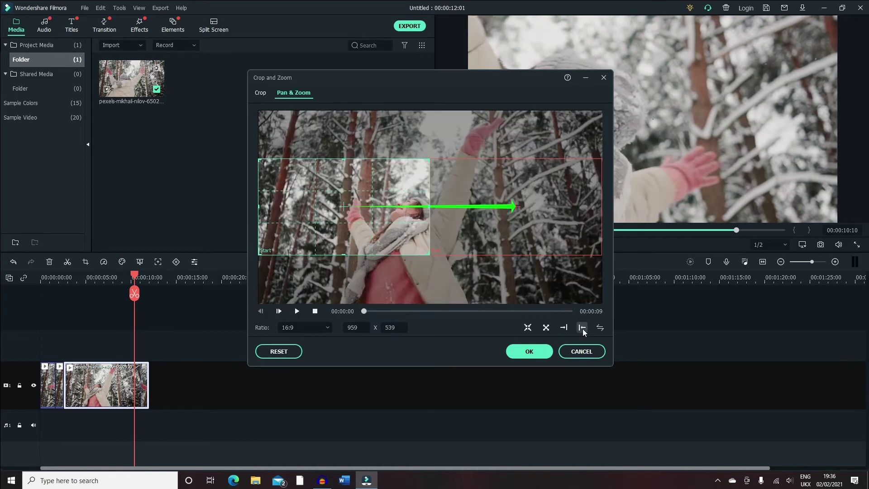
pyautogui.click(582, 328)
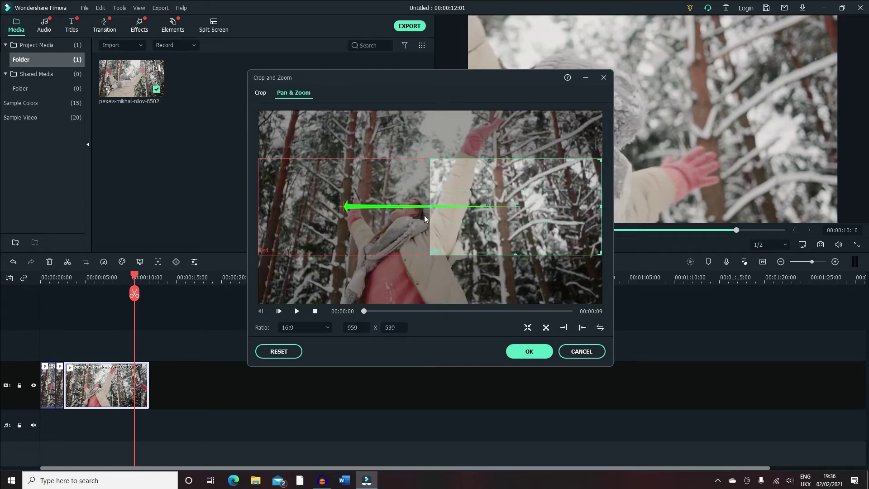
pyautogui.click(270, 210)
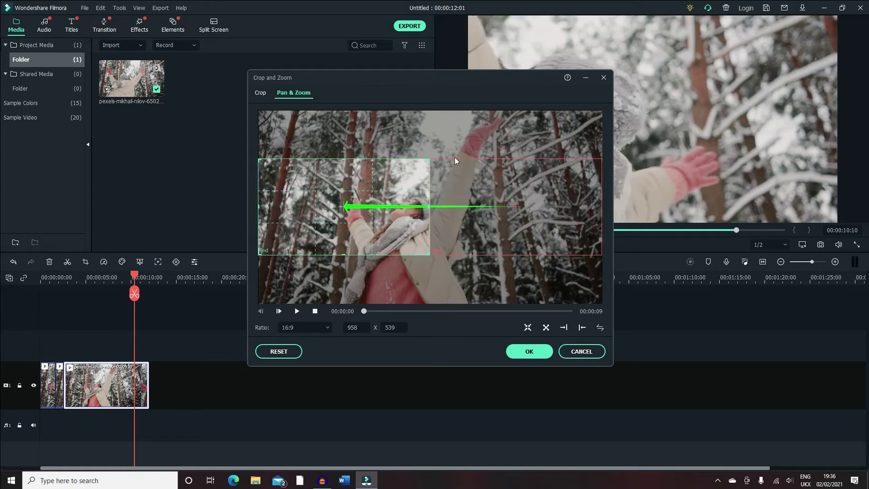
pyautogui.moveTo(428, 160); pyautogui.dragTo(524, 87)
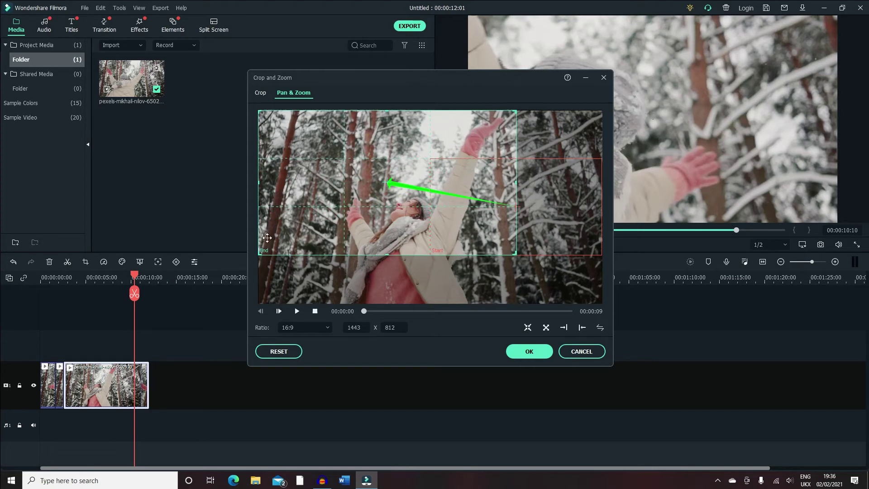
pyautogui.moveTo(259, 252); pyautogui.dragTo(250, 279)
pyautogui.moveTo(300, 217); pyautogui.dragTo(299, 240)
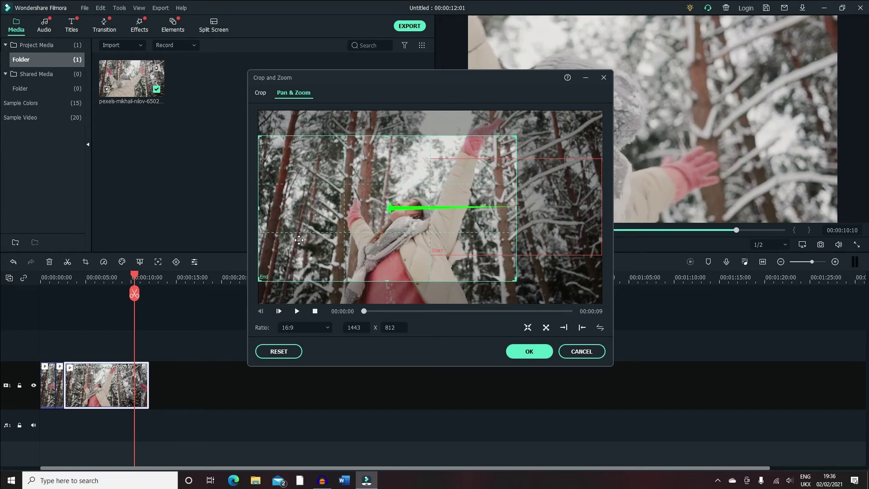
pyautogui.click(522, 352)
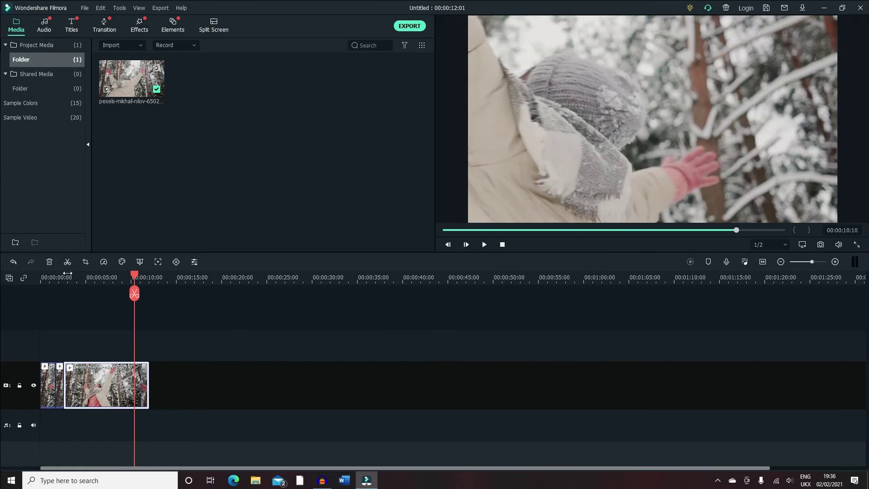
pyautogui.click(67, 273)
pyautogui.click(484, 244)
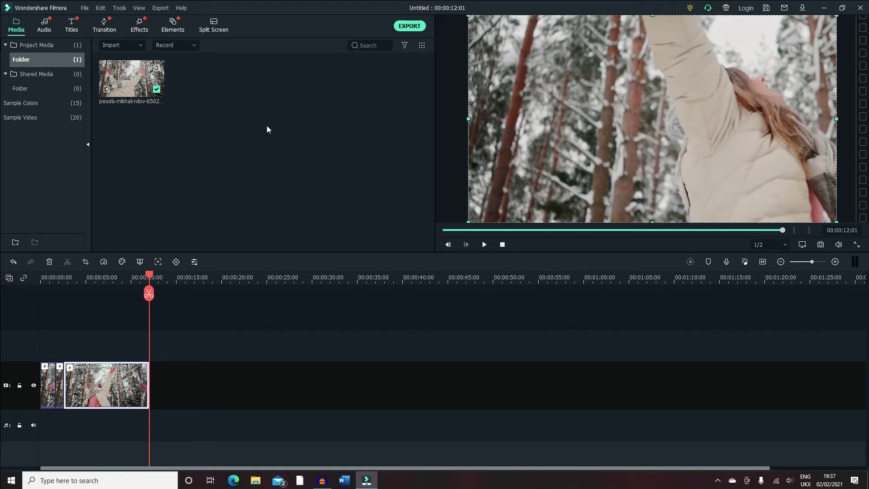
# Play the video from the start of the second segment at 00:00:01:17 across the cut into the last segment.
pyautogui.click(55, 277)
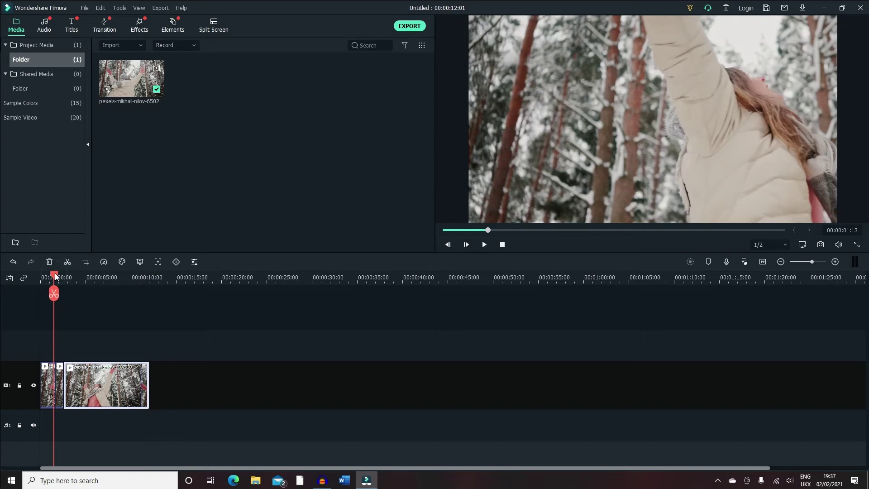
pyautogui.moveTo(54, 277); pyautogui.dragTo(56, 277)
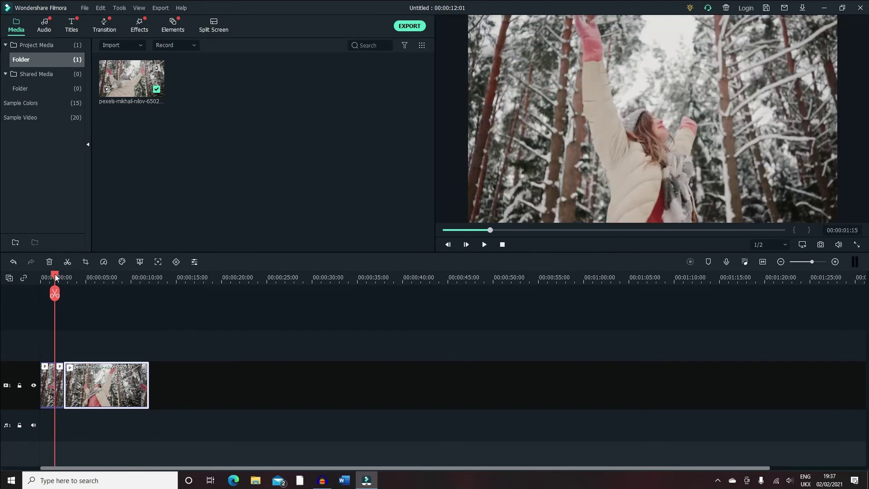
pyautogui.scroll(5, 101, 276)
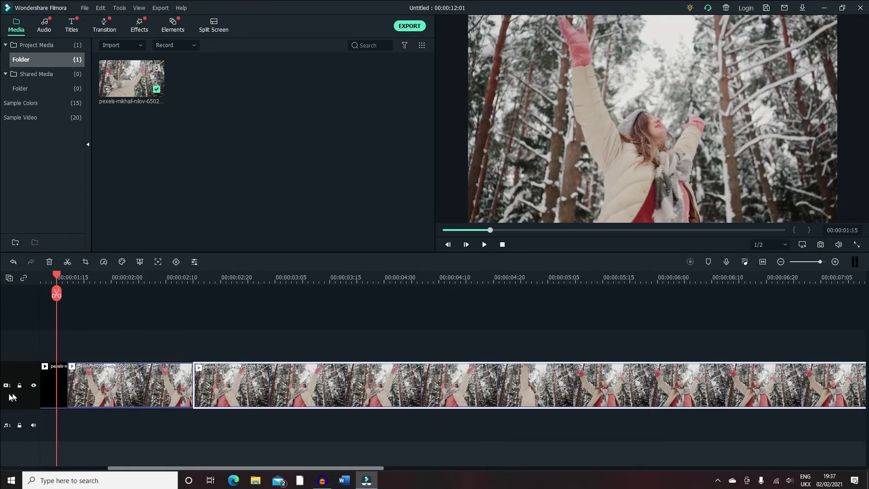
pyautogui.click(56, 386)
pyautogui.click(90, 384)
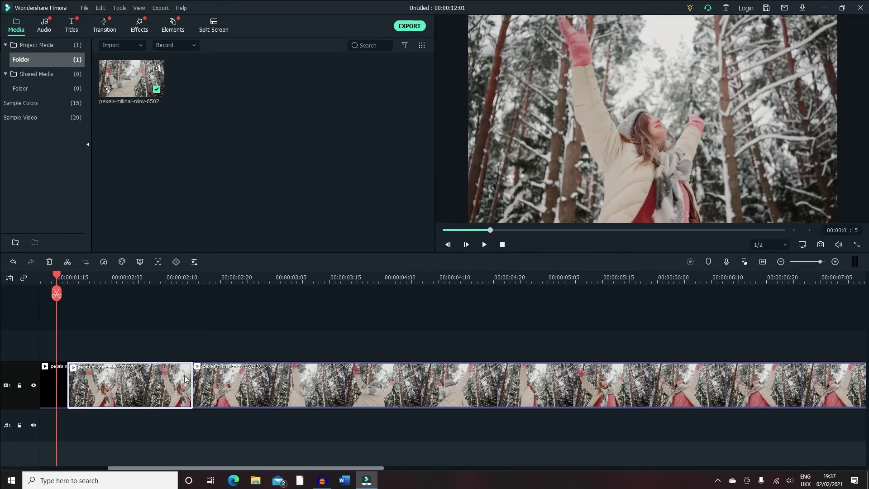
pyautogui.press('Right')
pyautogui.press('Right')
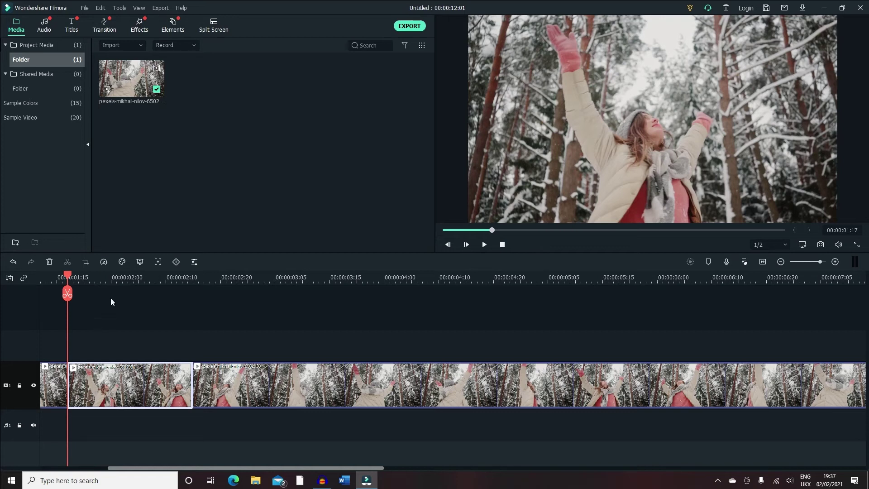
pyautogui.click(487, 243)
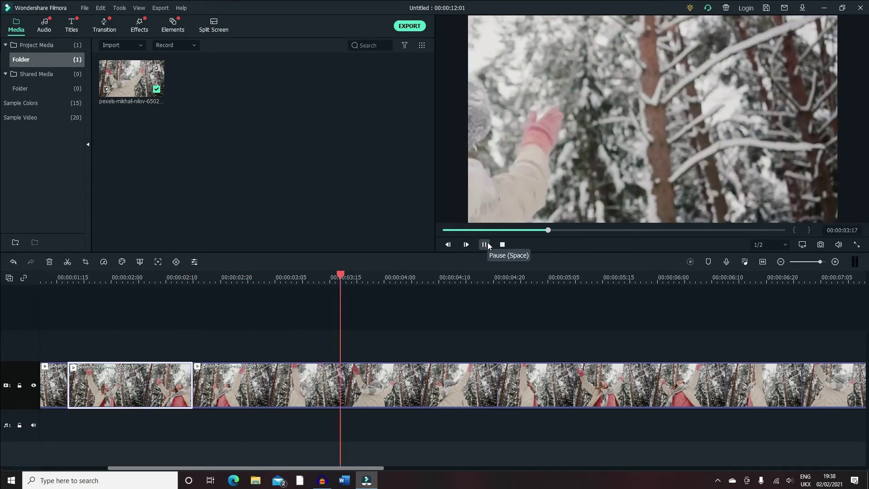
pyautogui.click(485, 245)
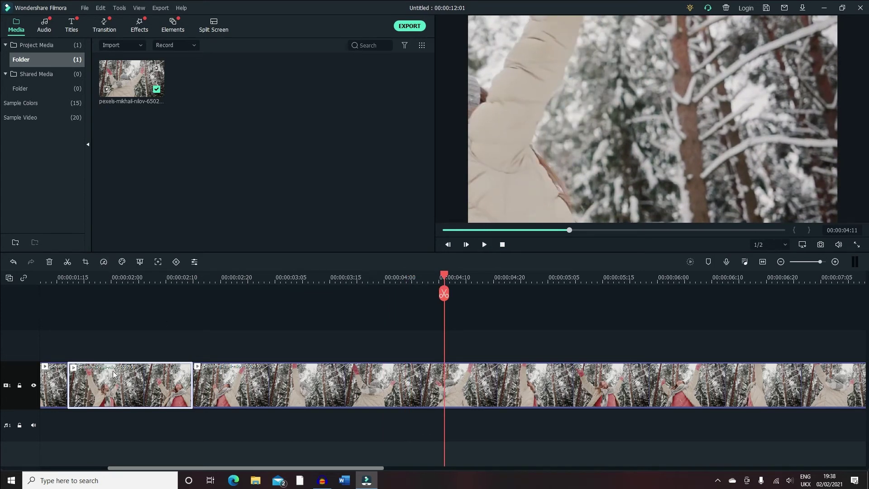
# Reverse the last segment's playback and play it from the segment's start.
pyautogui.click(256, 381)
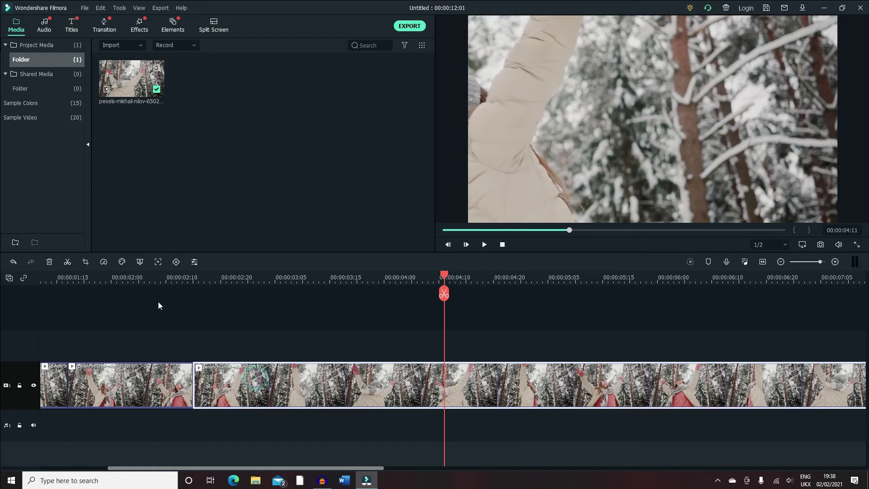
pyautogui.click(104, 264)
pyautogui.click(128, 347)
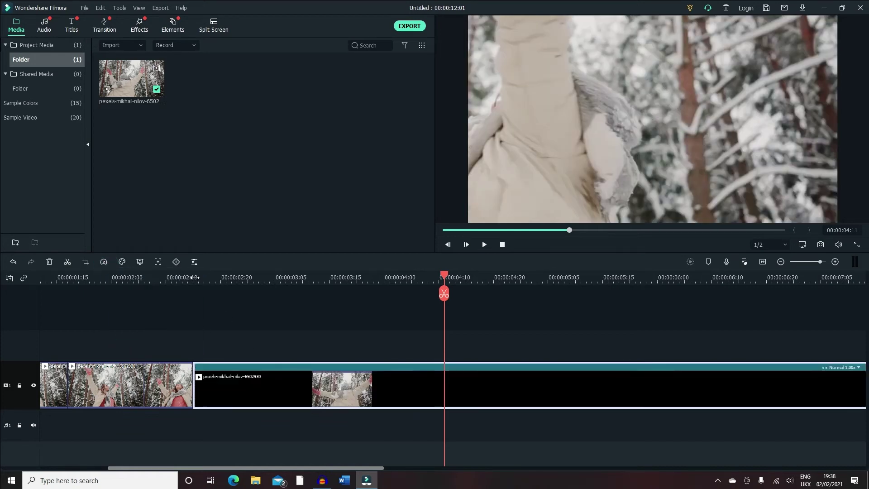
pyautogui.click(194, 277)
pyautogui.click(484, 244)
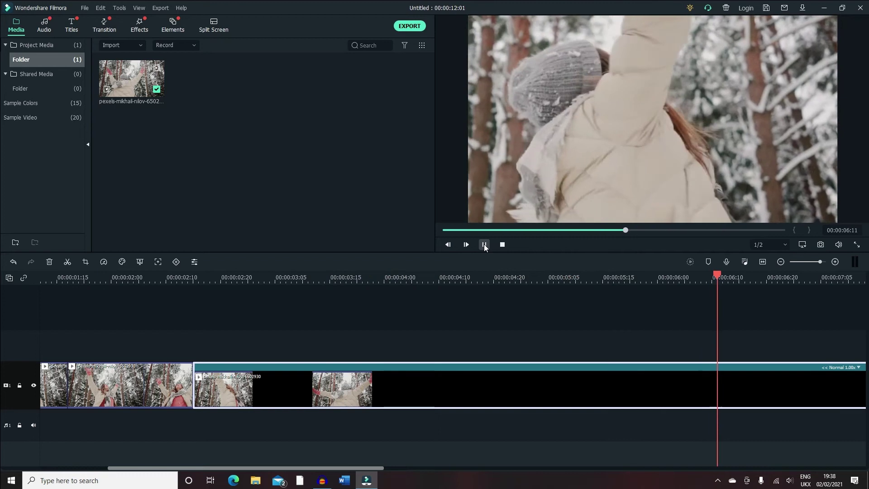
pyautogui.click(484, 244)
# Insert a freeze frame in the second segment at 00:00:01:18.
pyautogui.click(127, 384)
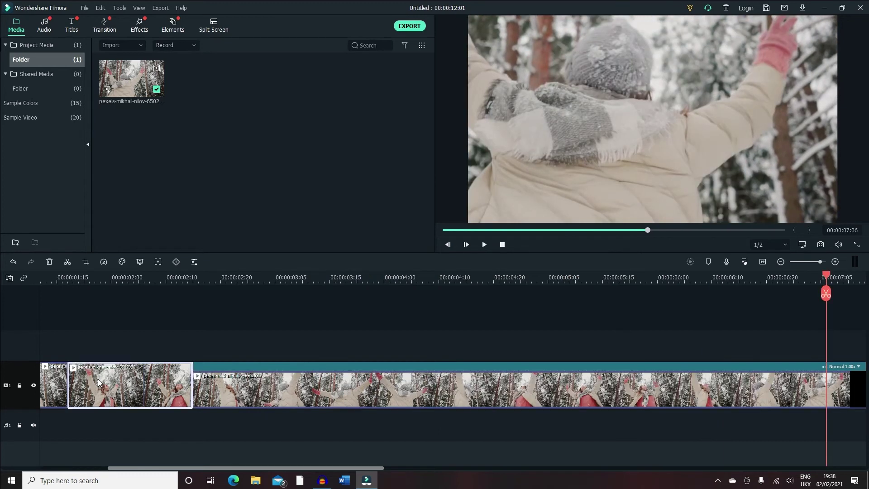
pyautogui.click(66, 292)
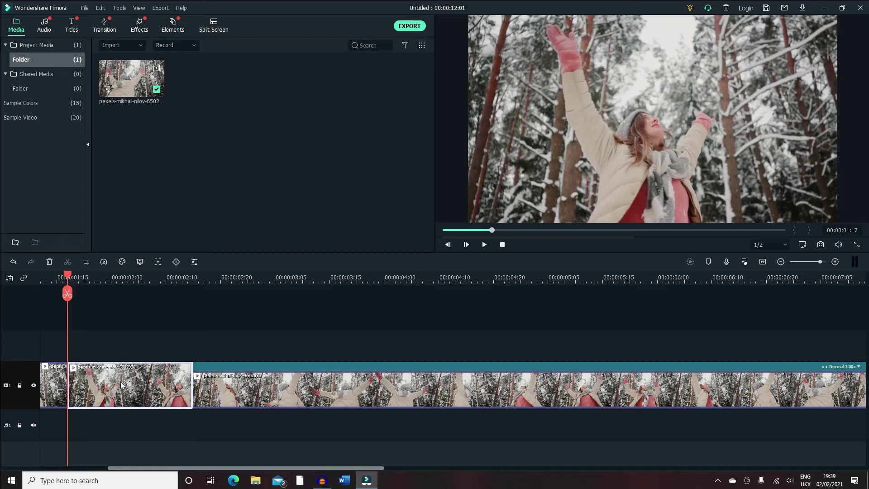
pyautogui.moveTo(68, 293); pyautogui.dragTo(68, 295)
pyautogui.moveTo(70, 280); pyautogui.dragTo(197, 305)
pyautogui.doubleClick(73, 388)
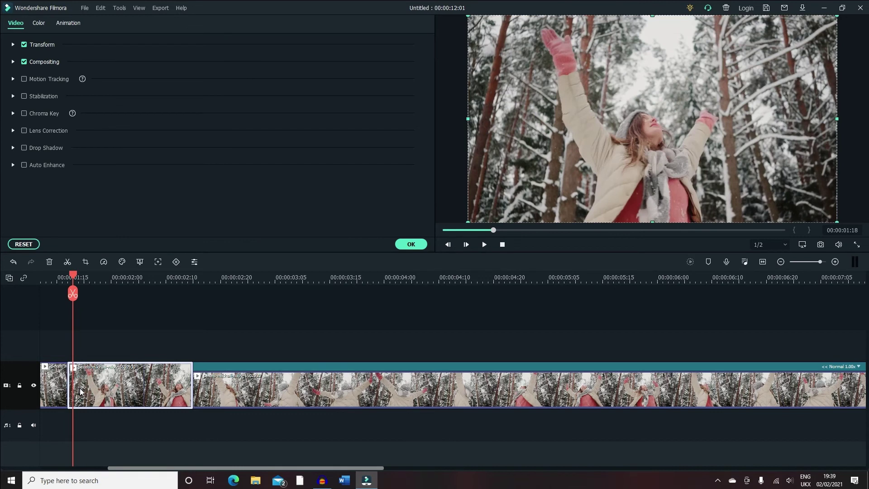
pyautogui.click(105, 262)
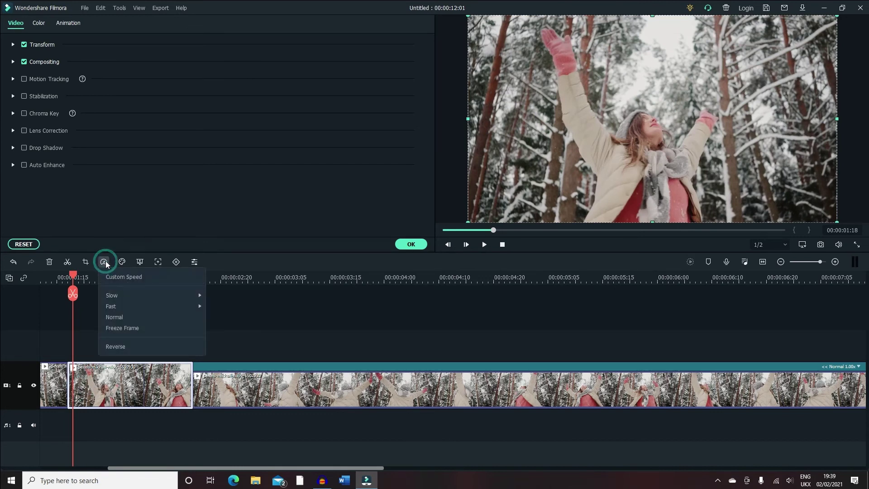
pyautogui.click(121, 328)
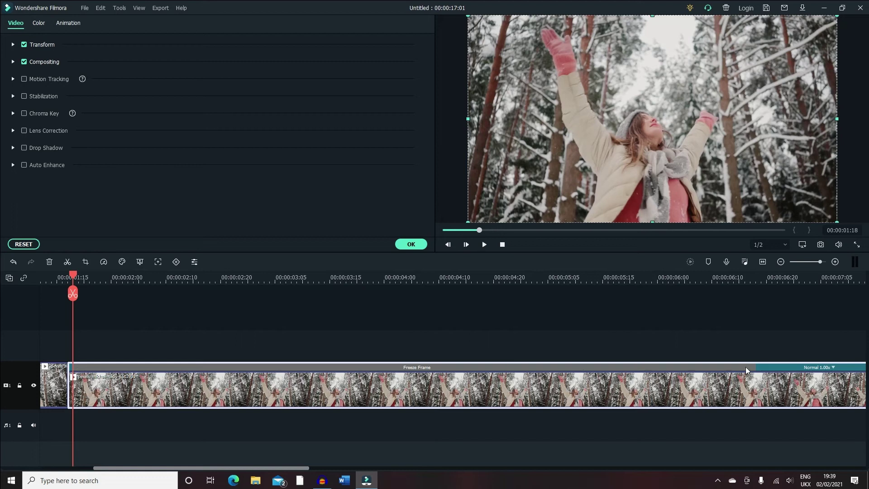
pyautogui.click(136, 429)
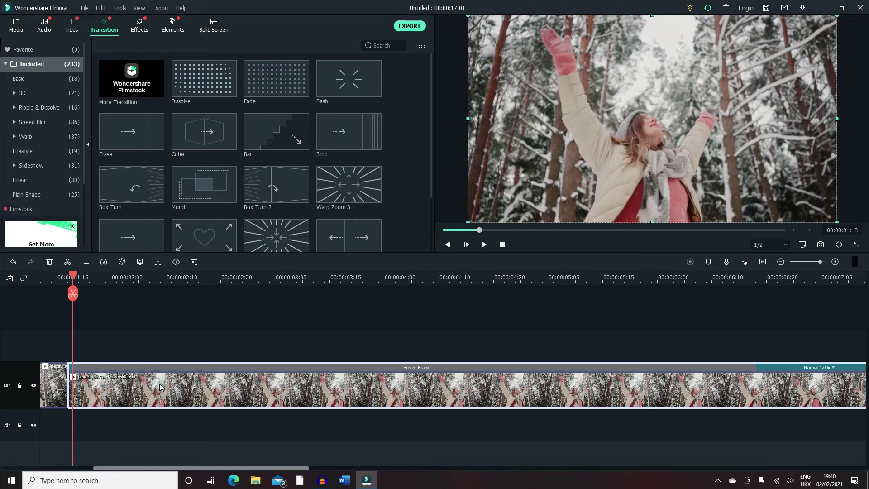
# Apply the Boom! preset motion from the legacy presets to the freeze frame segment.
pyautogui.doubleClick(159, 382)
pyautogui.click(69, 24)
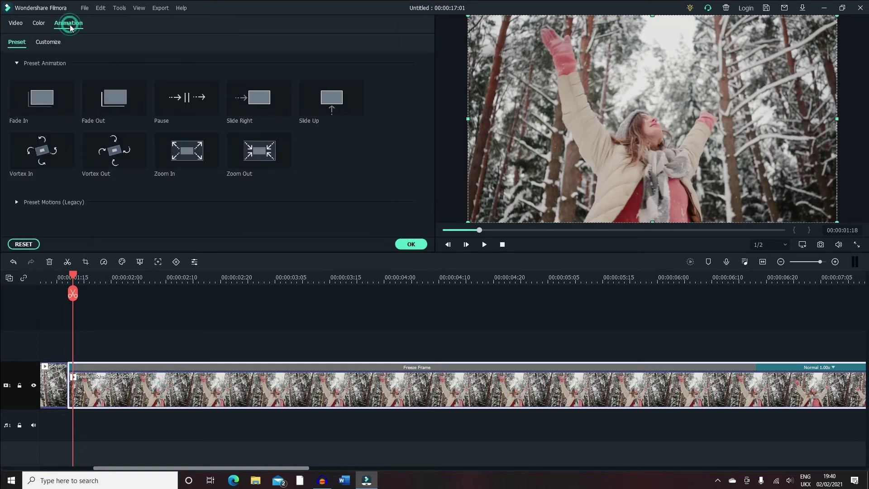
pyautogui.click(51, 199)
pyautogui.scroll(-3, 104, 208)
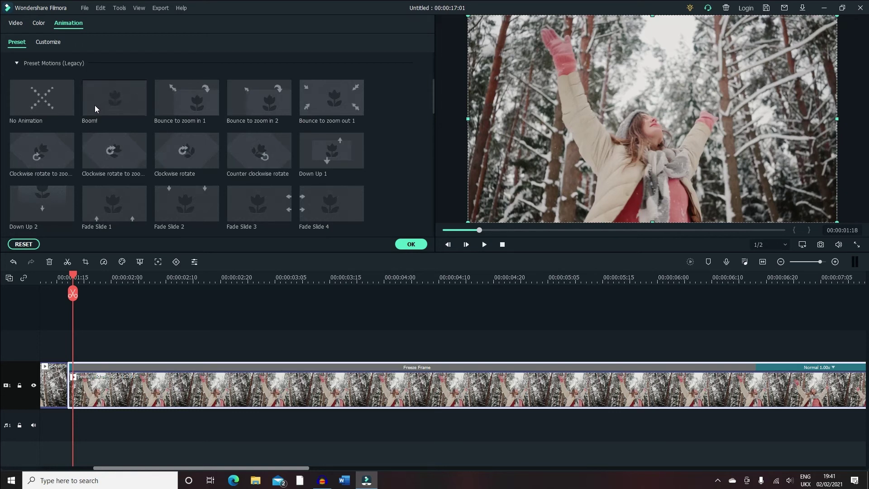
pyautogui.click(118, 105)
pyautogui.click(411, 244)
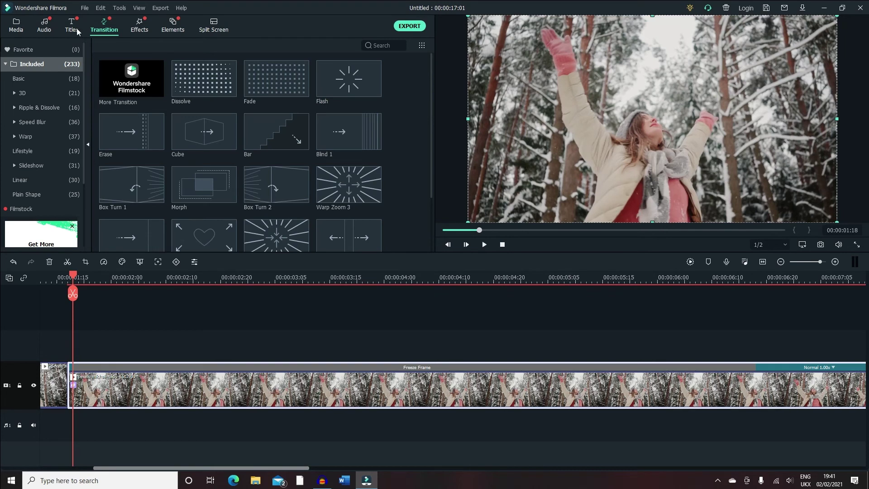
# Search the audio library for "came" and place the Camera Snaps sound on the audio track at 00:00:01:18.
pyautogui.click(47, 29)
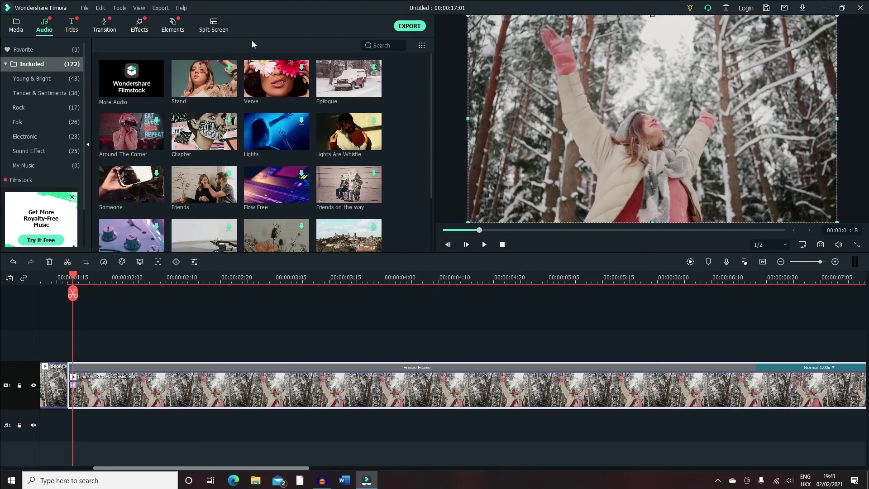
pyautogui.click(390, 46)
pyautogui.write('came')
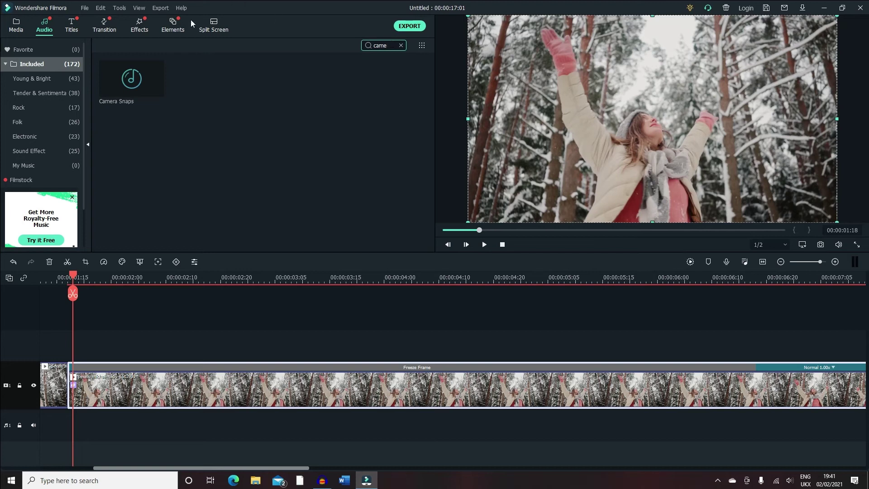
pyautogui.click(156, 89)
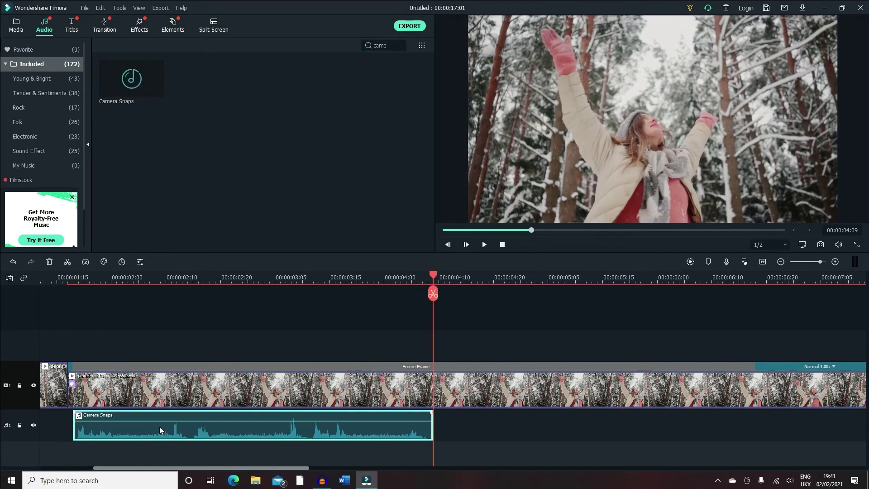
# Play the freeze frame with the camera sound from 00:00:01:17.
pyautogui.press('Up')
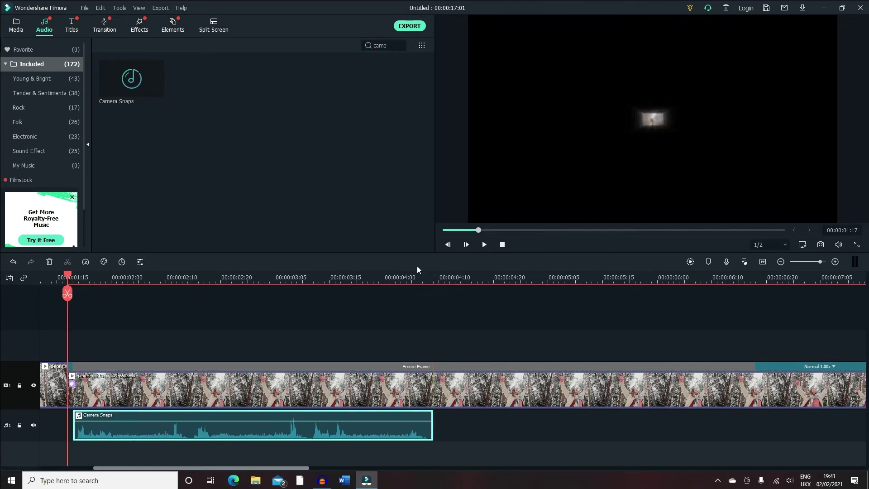
pyautogui.click(484, 244)
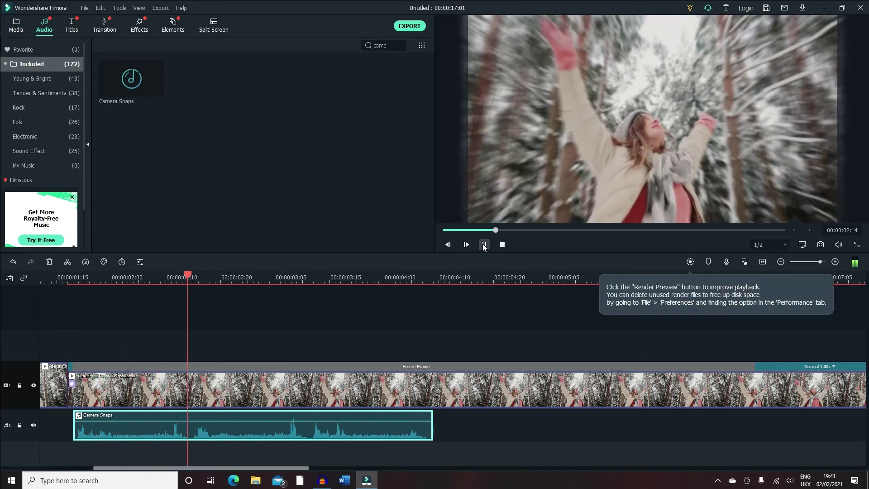
pyautogui.click(484, 244)
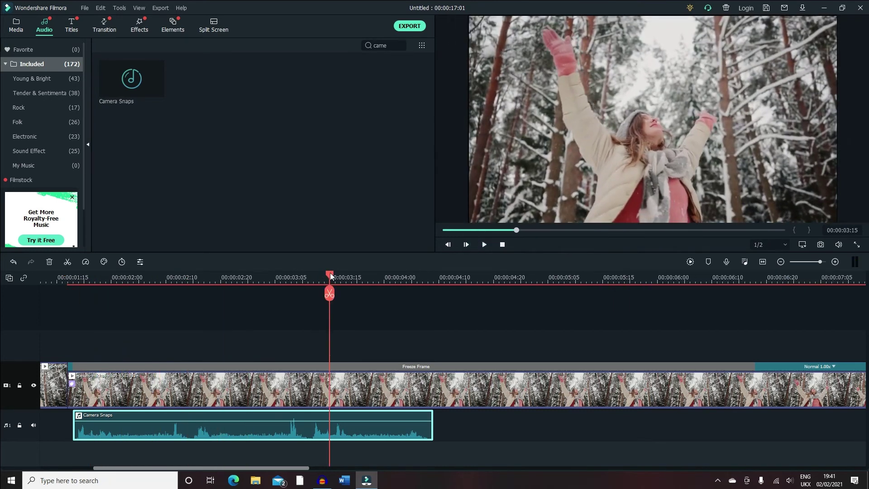
# Split the Camera Snaps sound at 00:00:02:15 and delete the part after the cut.
pyautogui.moveTo(296, 282); pyautogui.dragTo(194, 282)
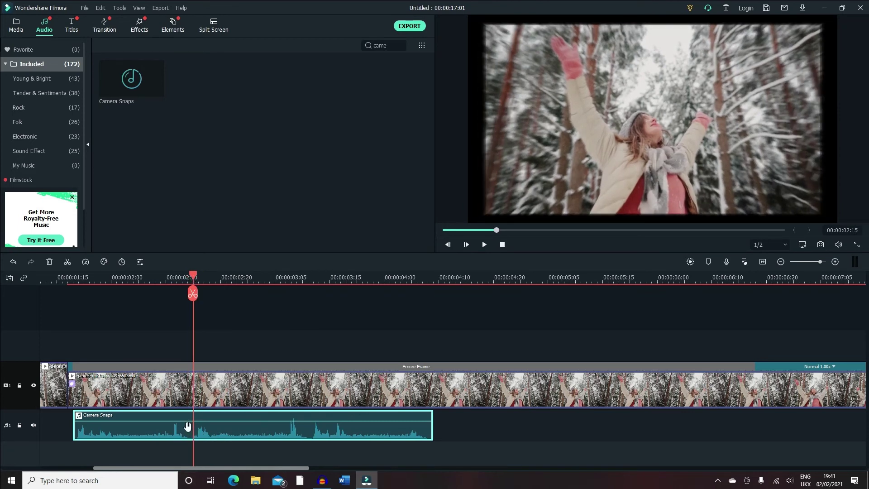
pyautogui.hotkey('ctrl', 'b')
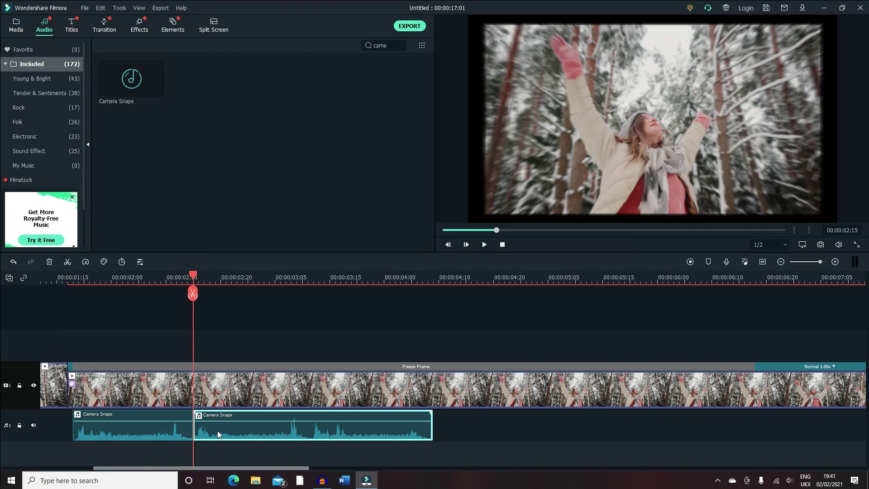
pyautogui.press('Delete')
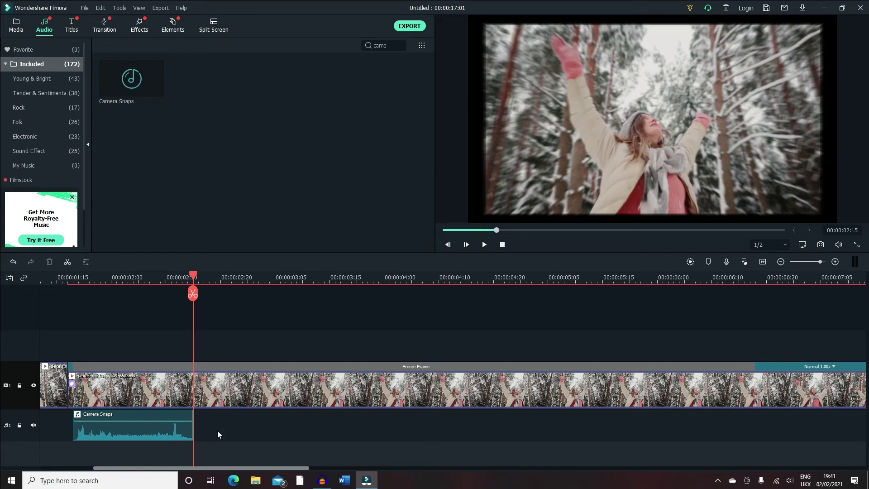
# Fit the whole project in the timeline and play it from 00:00:02:15 into the last segment.
pyautogui.moveTo(176, 467); pyautogui.dragTo(123, 467)
pyautogui.moveTo(813, 264); pyautogui.dragTo(810, 263)
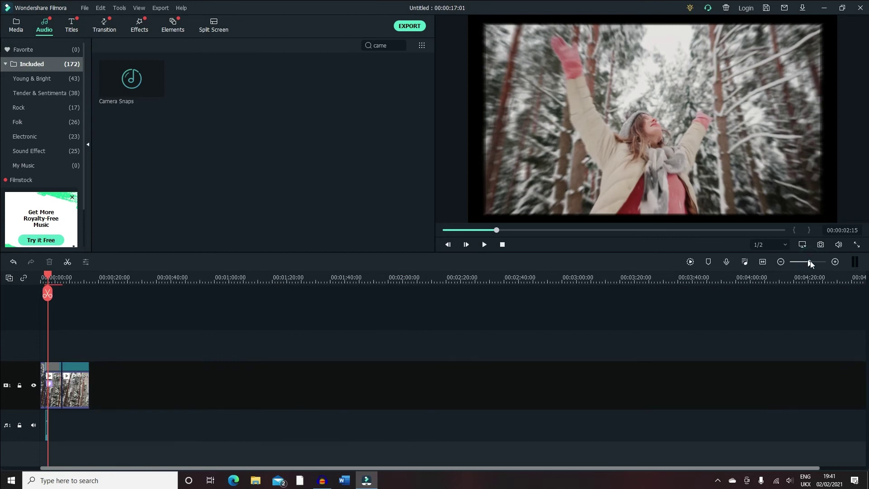
pyautogui.click(815, 262)
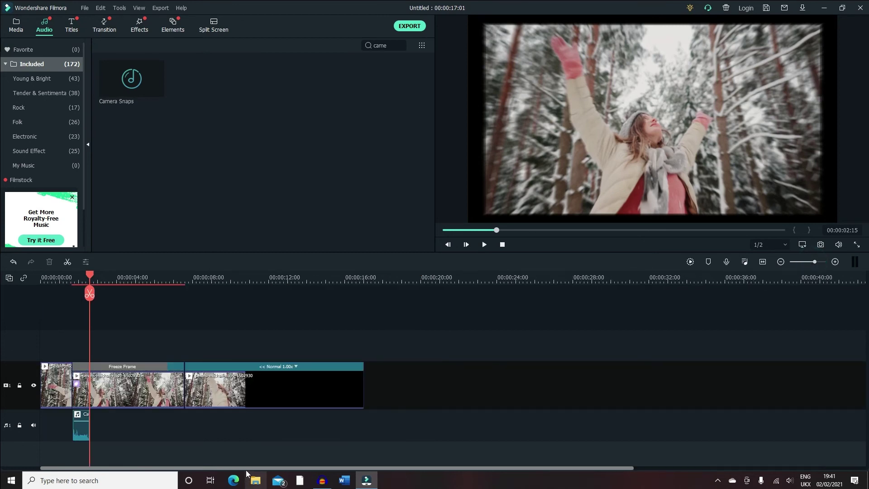
pyautogui.click(484, 244)
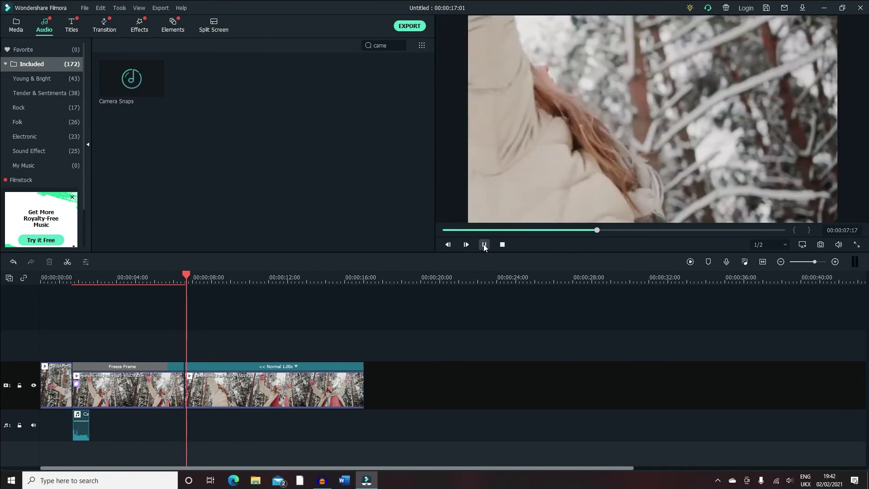
# Split the freeze frame segment at 00:00:07:02 and delete the part before the cut.
pyautogui.click(101, 279)
pyautogui.moveTo(102, 280); pyautogui.dragTo(174, 281)
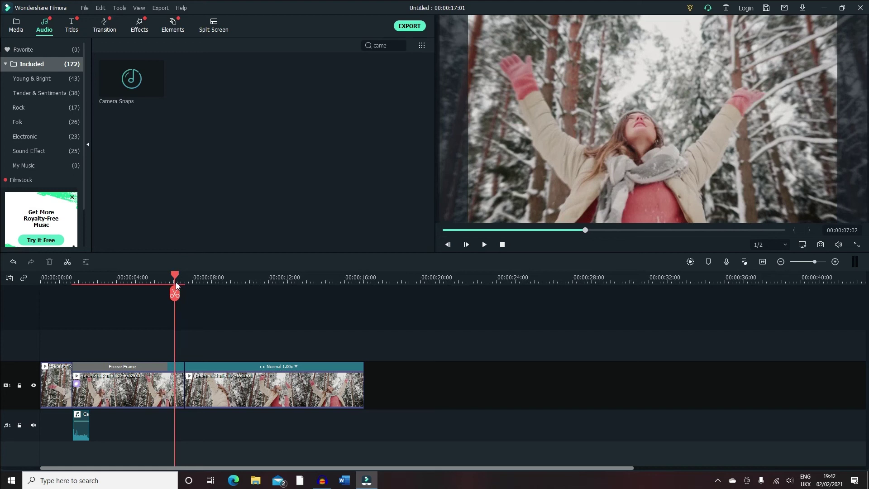
pyautogui.click(139, 382)
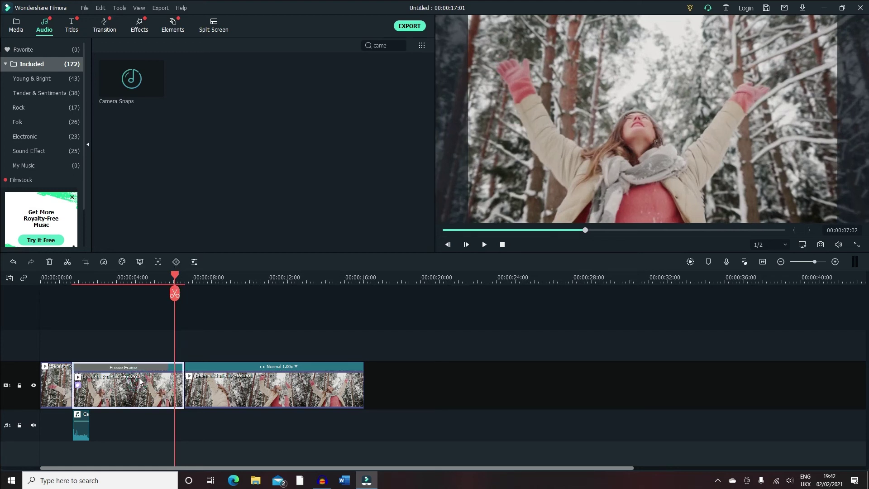
pyautogui.click(175, 294)
pyautogui.click(128, 388)
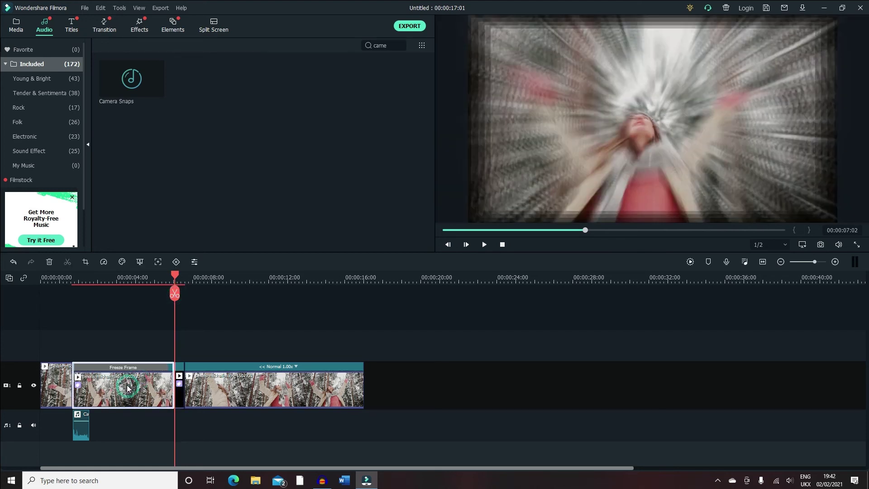
pyautogui.press('Delete')
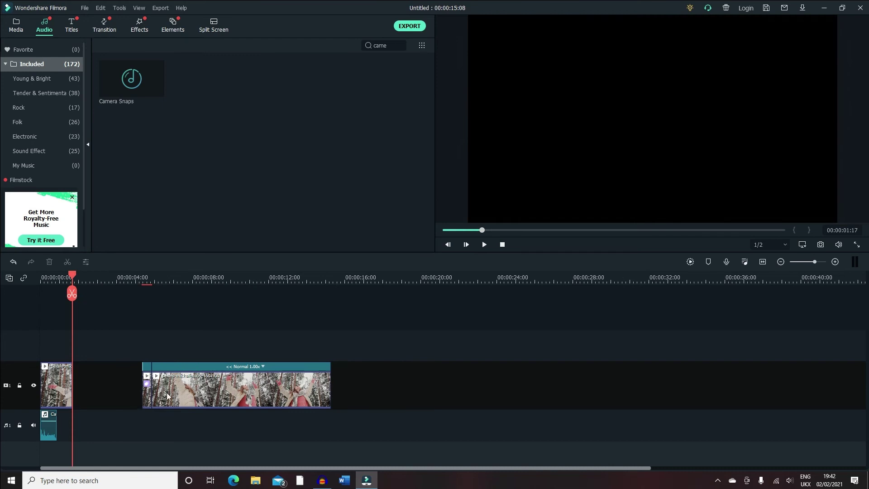
# Move the two remaining clips up against the first segment and add a freeze frame to the short clip at 00:00:01:17.
pyautogui.click(253, 391)
pyautogui.moveTo(148, 399); pyautogui.dragTo(72, 403)
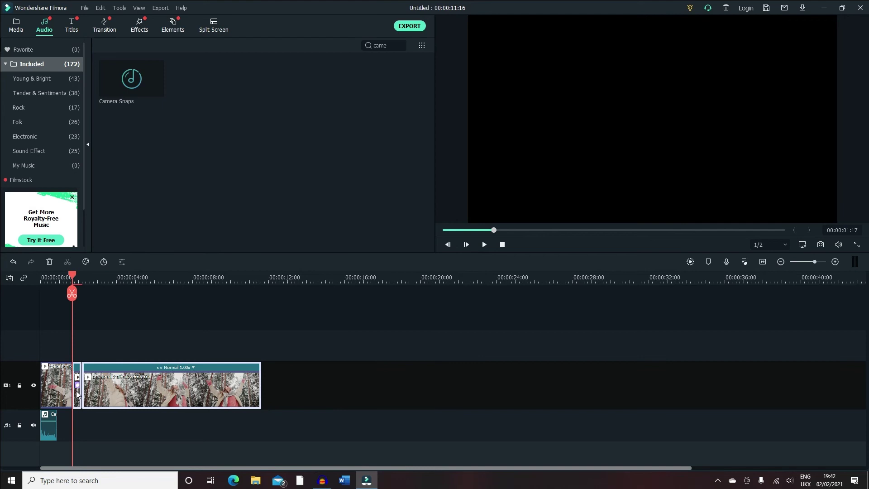
pyautogui.rightClick(77, 393)
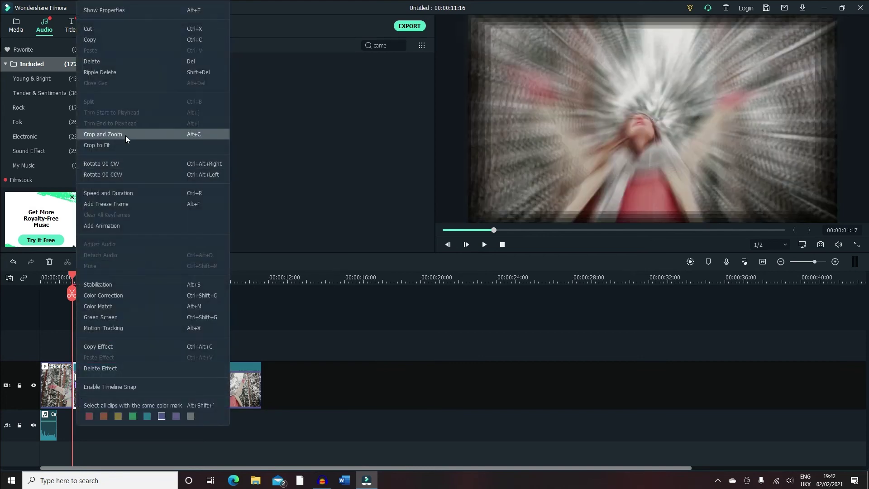
pyautogui.click(276, 298)
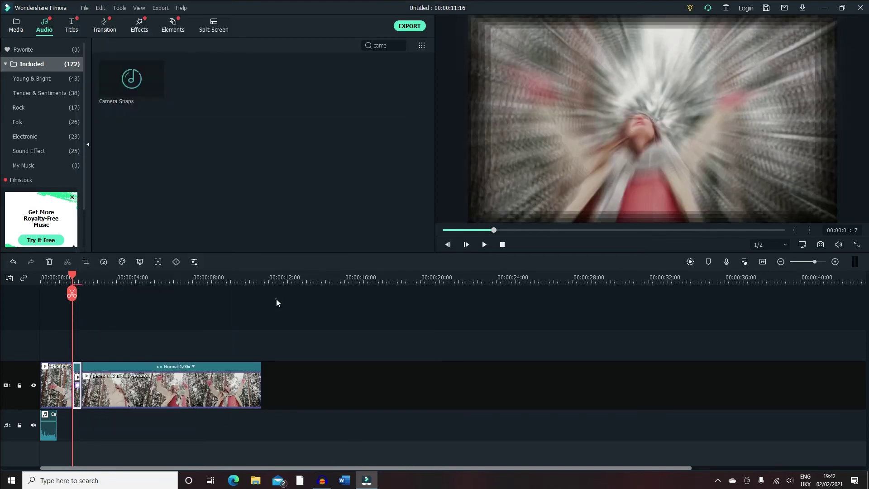
pyautogui.click(111, 261)
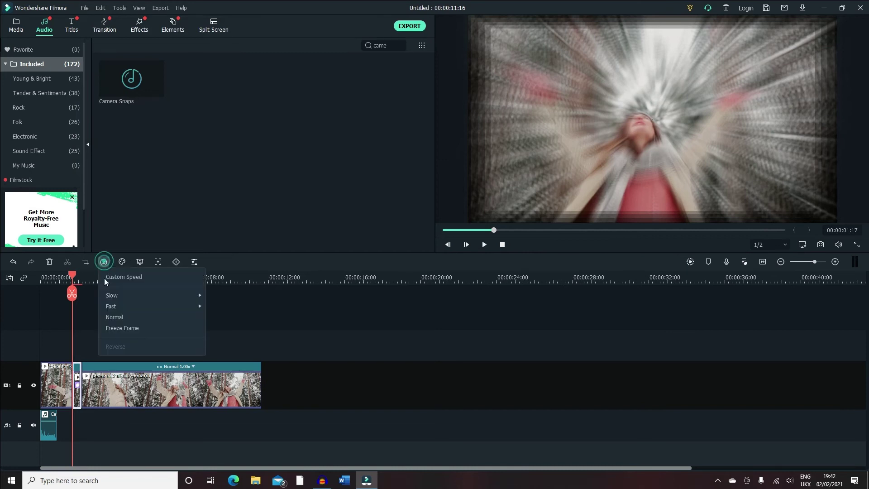
pyautogui.click(118, 329)
# Align the Camera Snaps sound with the start of the freeze frame and play the video from 00:00:01:05.
pyautogui.moveTo(49, 428); pyautogui.dragTo(80, 424)
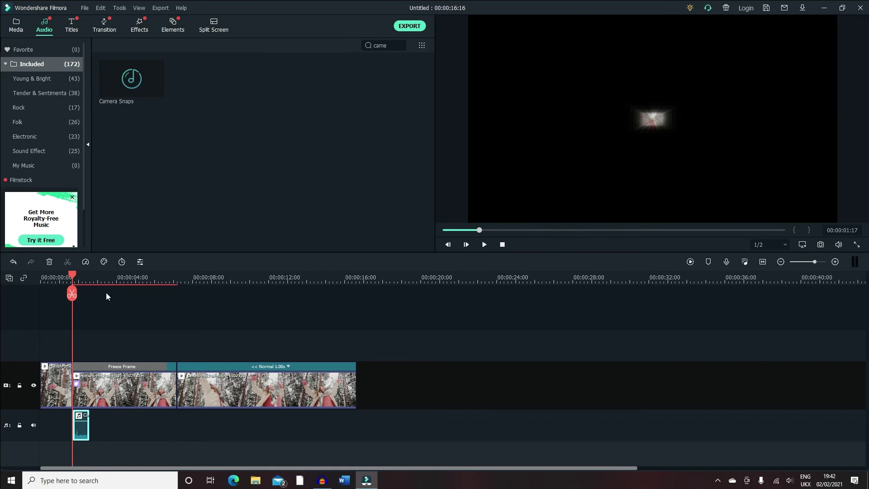
pyautogui.moveTo(75, 277); pyautogui.dragTo(63, 277)
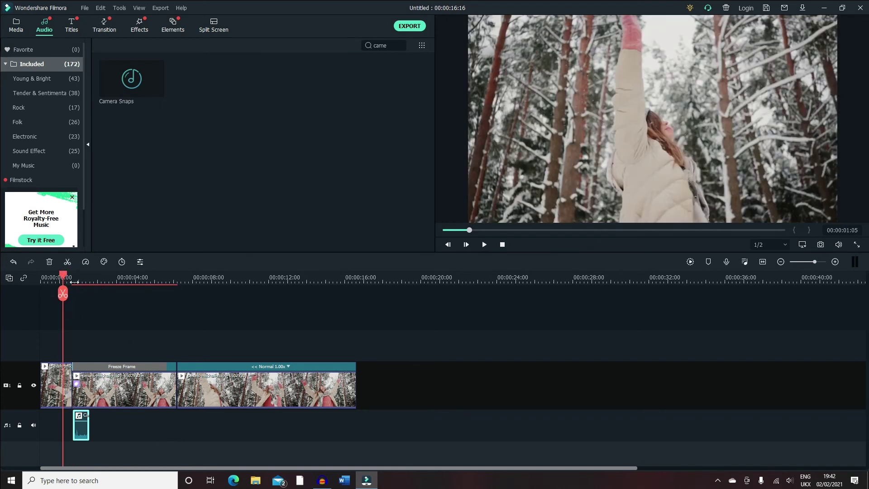
pyautogui.click(484, 244)
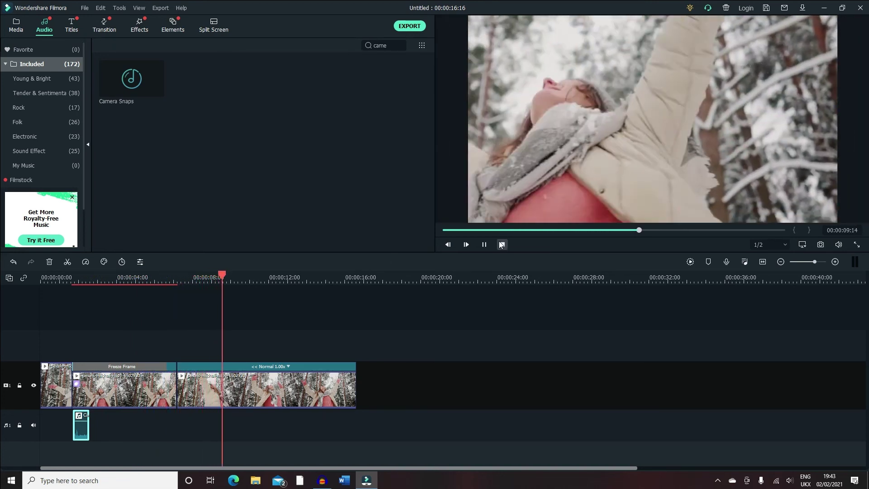
pyautogui.click(483, 244)
# Turn off reversed playback for the last segment.
pyautogui.rightClick(263, 397)
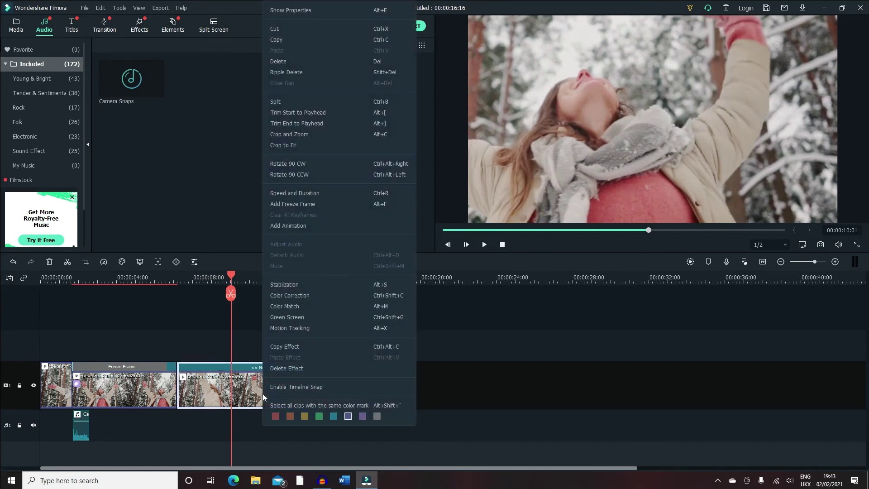
pyautogui.click(215, 379)
pyautogui.click(104, 262)
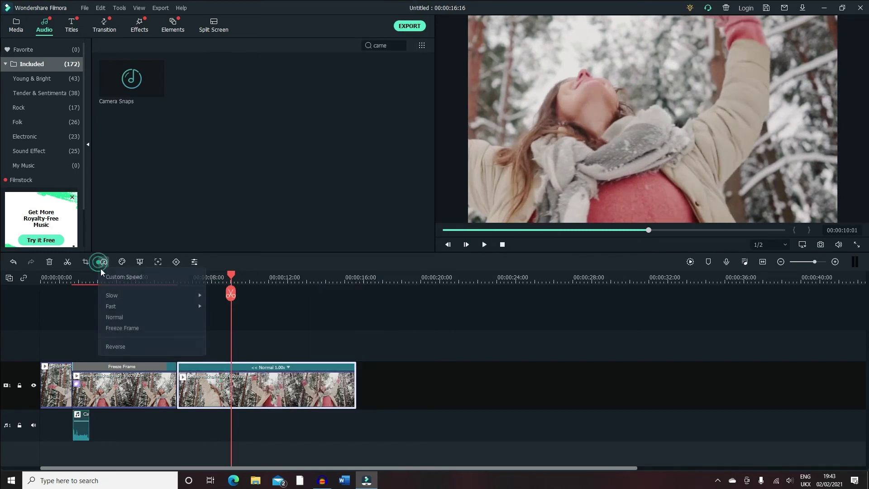
pyautogui.click(131, 347)
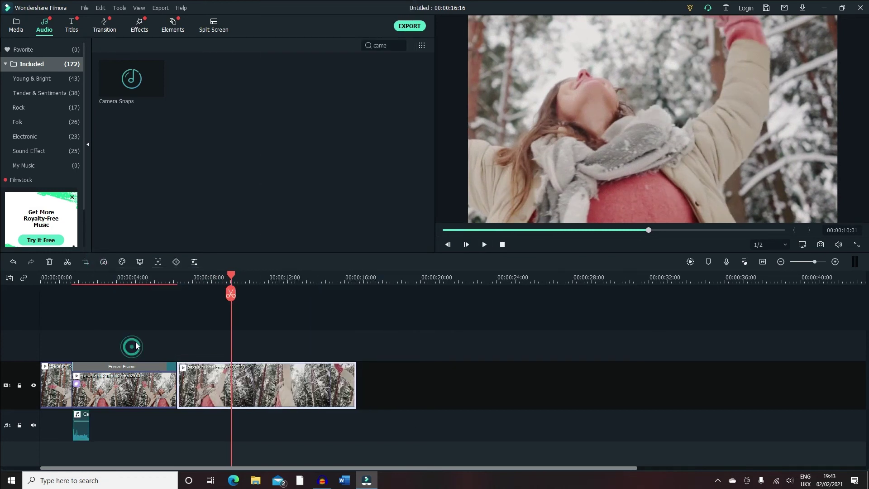
# Reset the last segment's crop to the full 1920 × 1080 frame.
pyautogui.rightClick(259, 387)
pyautogui.click(357, 134)
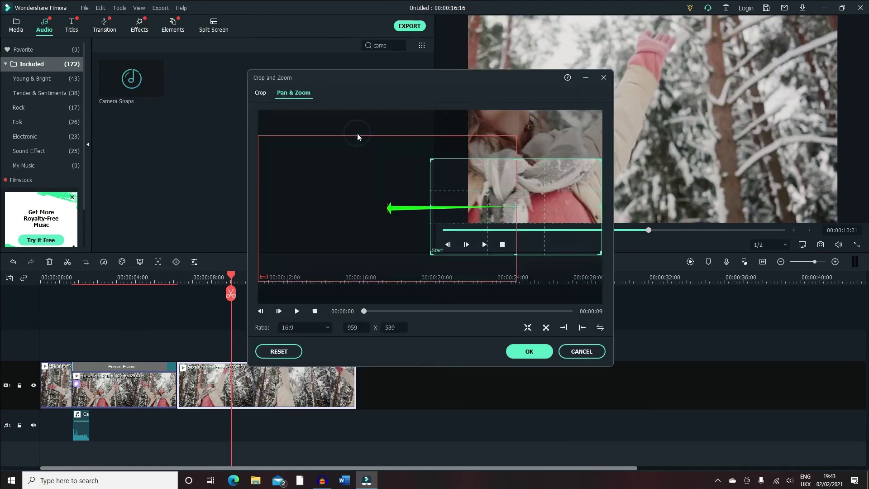
pyautogui.click(261, 93)
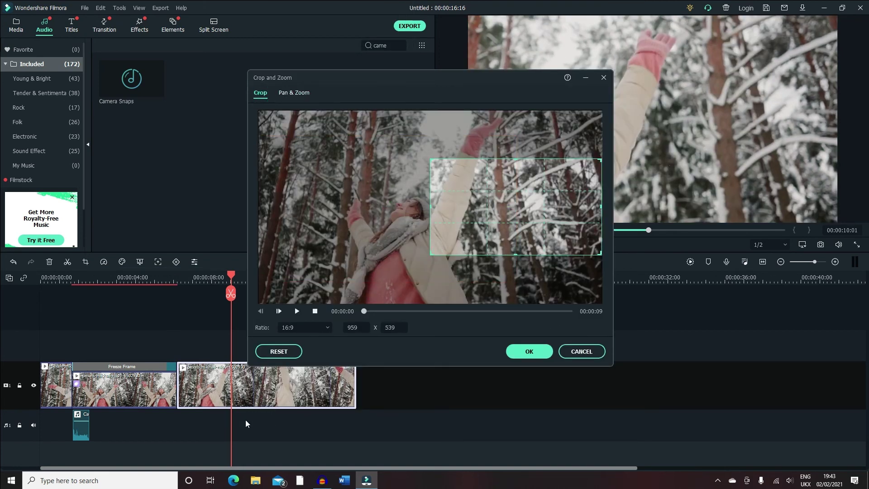
pyautogui.click(278, 351)
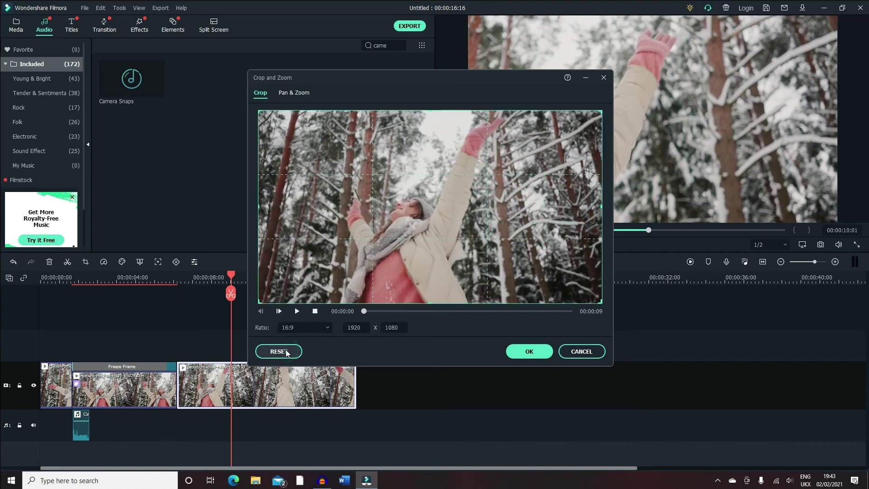
pyautogui.click(529, 351)
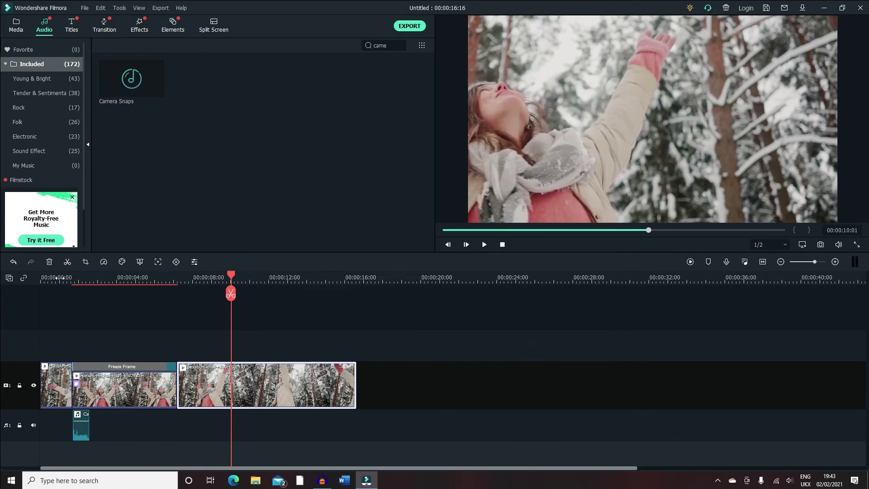
# Play the video from within the first segment through the freeze frame into the last segment.
pyautogui.click(57, 272)
pyautogui.click(485, 245)
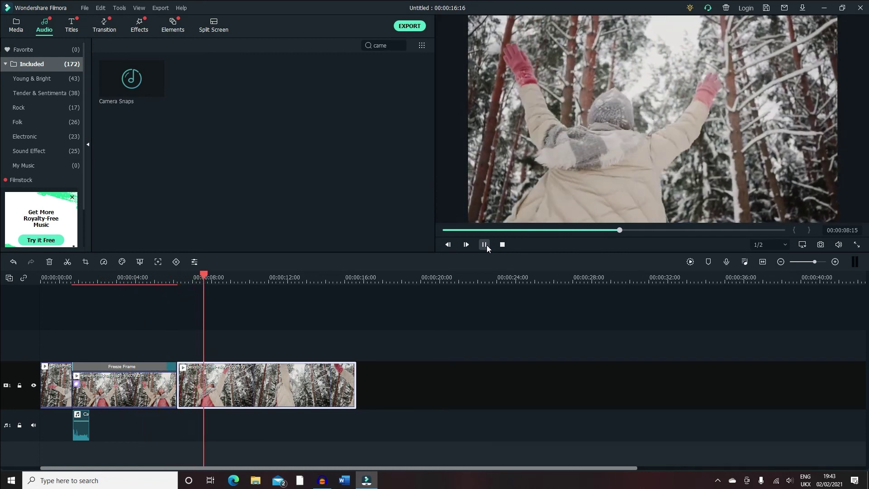
pyautogui.click(484, 245)
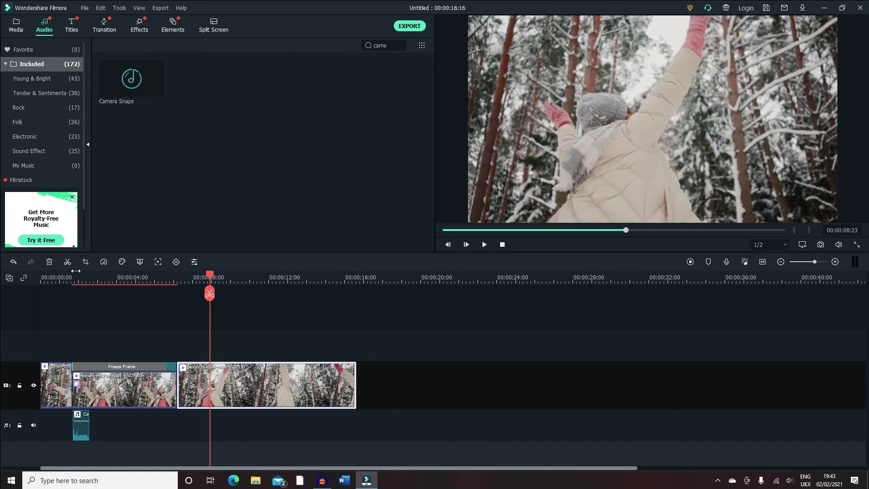
# Add the Neon Clock element on the track above the video, starting at the beginning of the freeze frame.
pyautogui.click(72, 271)
pyautogui.click(173, 25)
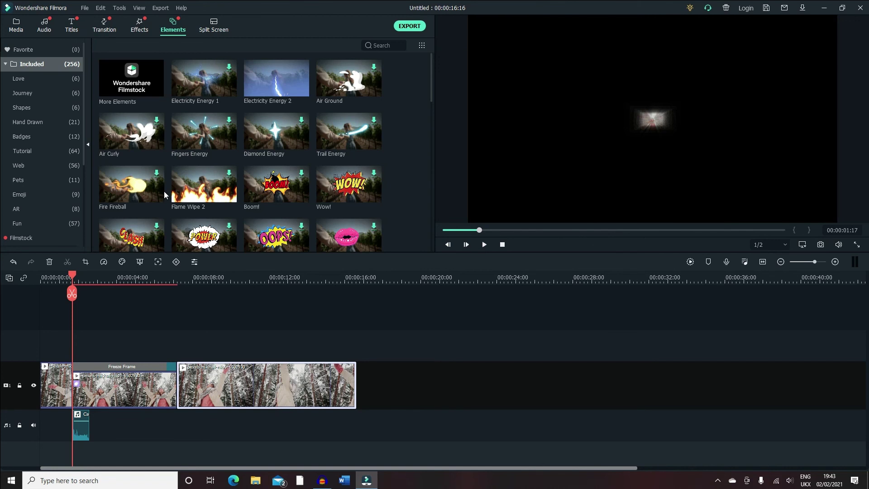
pyautogui.scroll(-3, 163, 191)
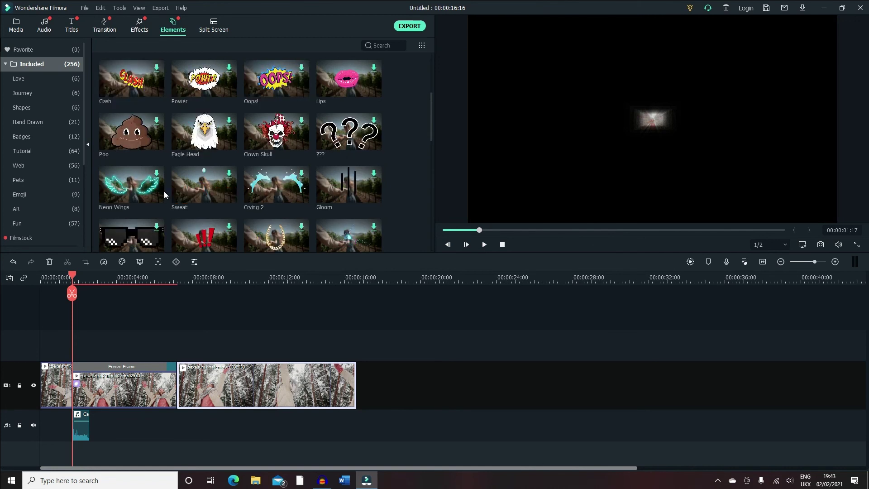
pyautogui.scroll(-3, 164, 191)
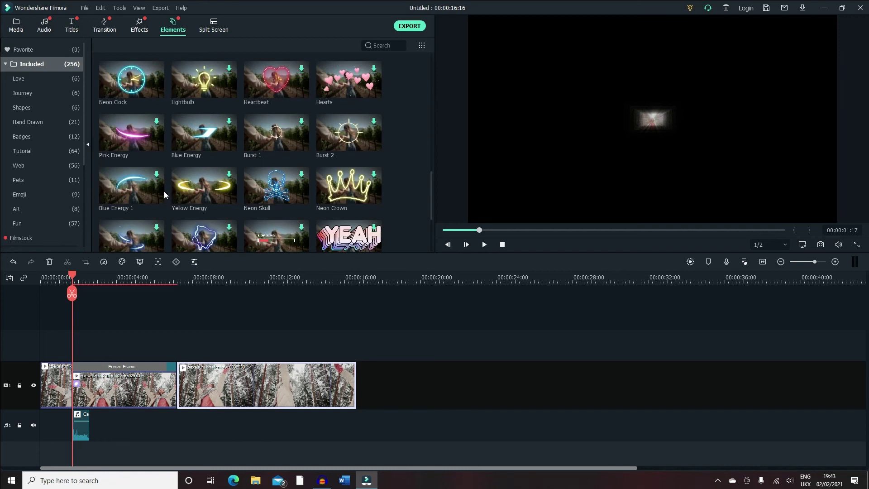
pyautogui.click(156, 91)
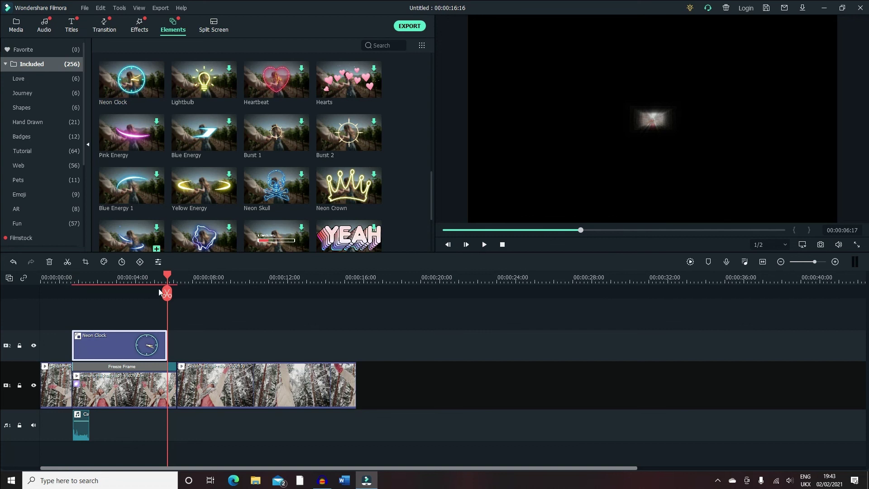
pyautogui.moveTo(96, 350); pyautogui.dragTo(96, 346)
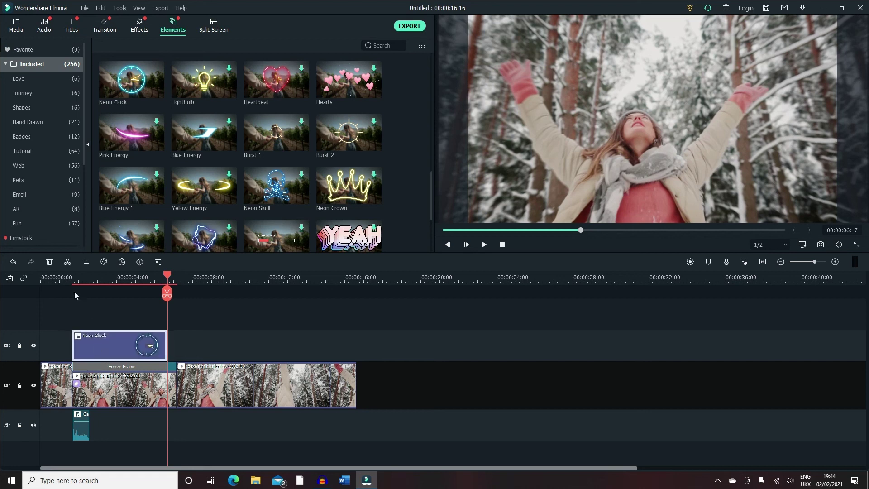
# Play the video from just before the freeze frame to preview the Neon Clock overlay.
pyautogui.click(63, 276)
pyautogui.click(484, 243)
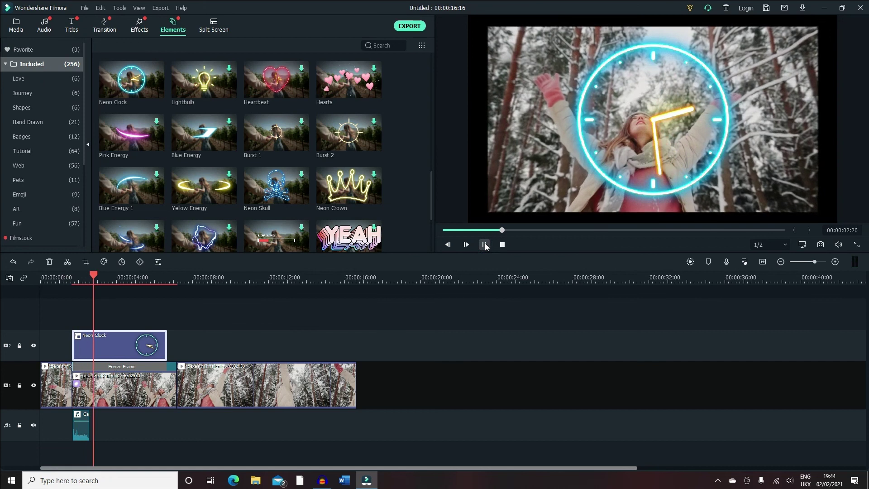